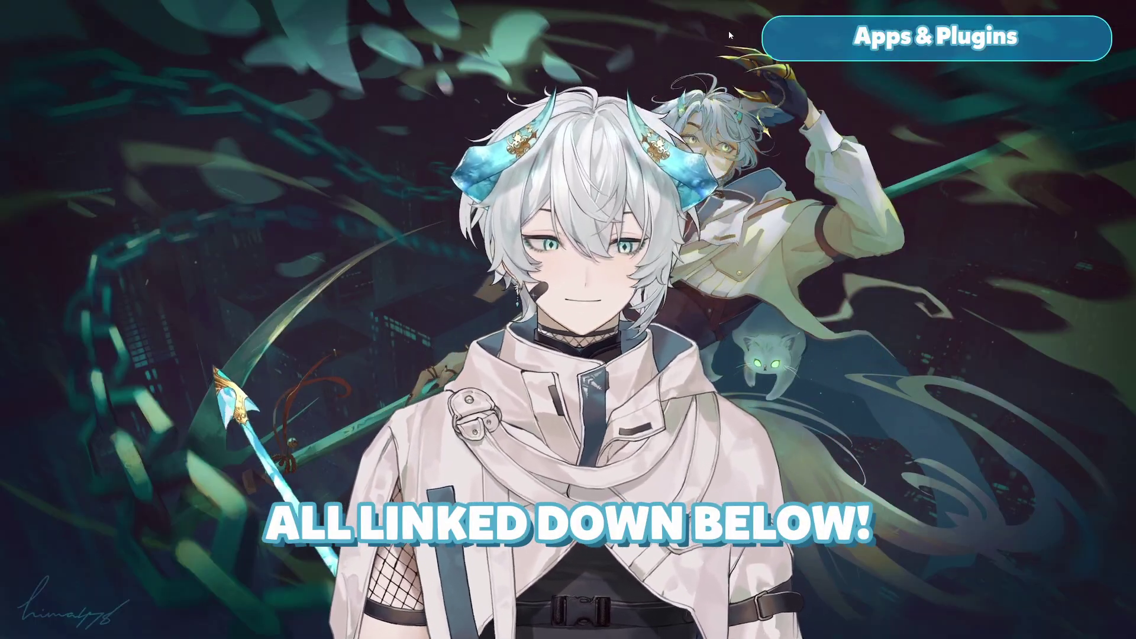
mouse_move(660, 1)
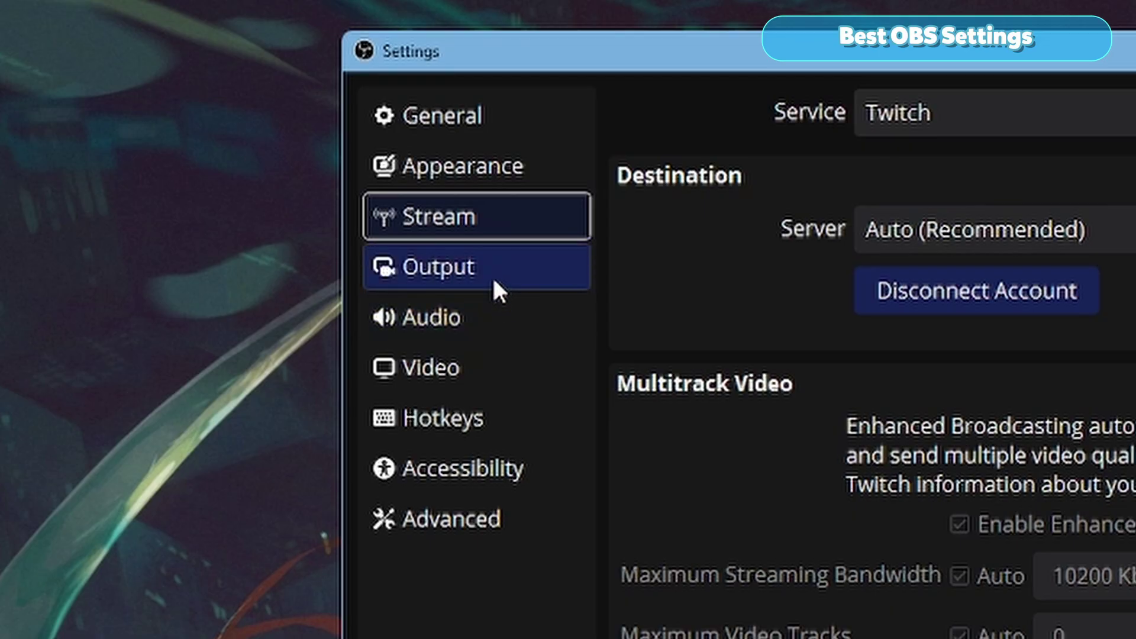
Open the Output settings and review the streaming encoder settings from Rate Control down to Custom Encoder Options.
click(254, 163)
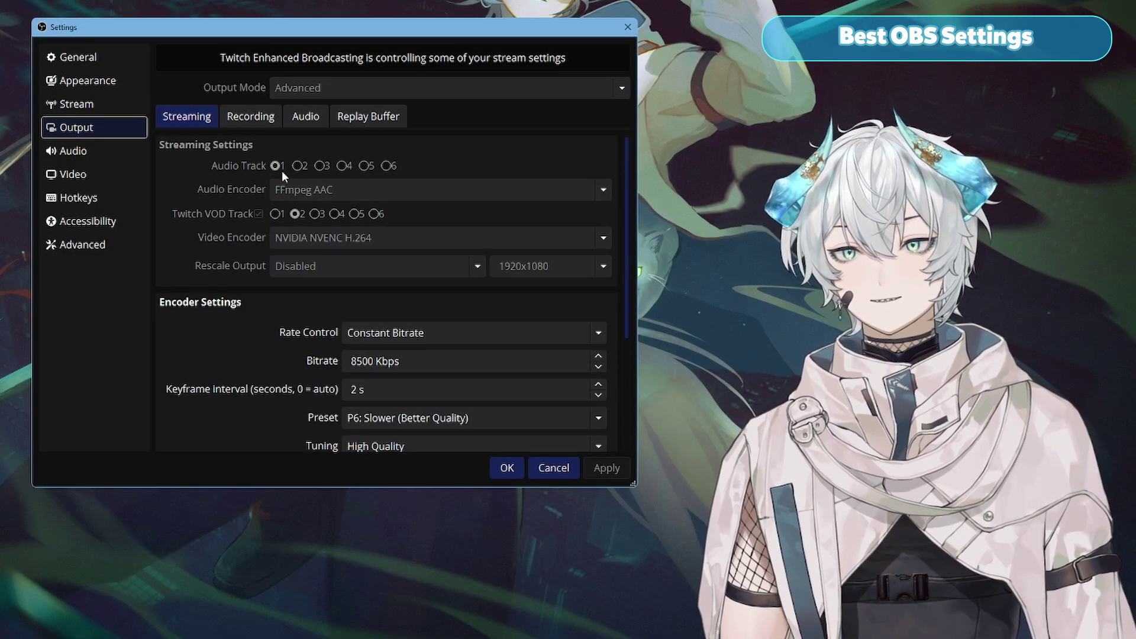
scroll(273, 239, down, 3)
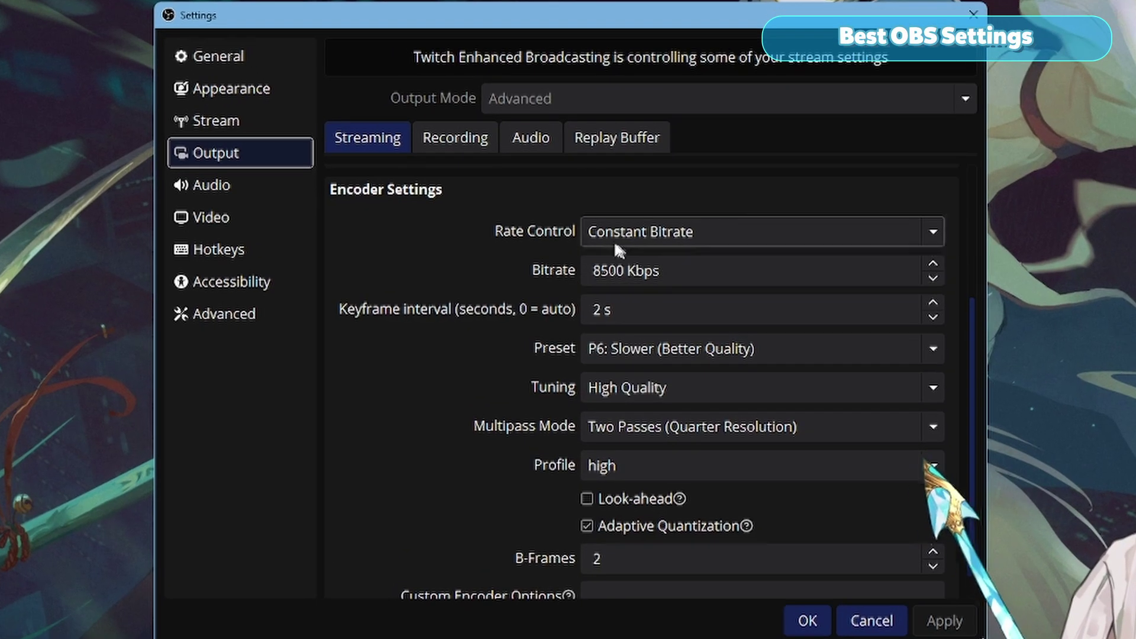
click(655, 279)
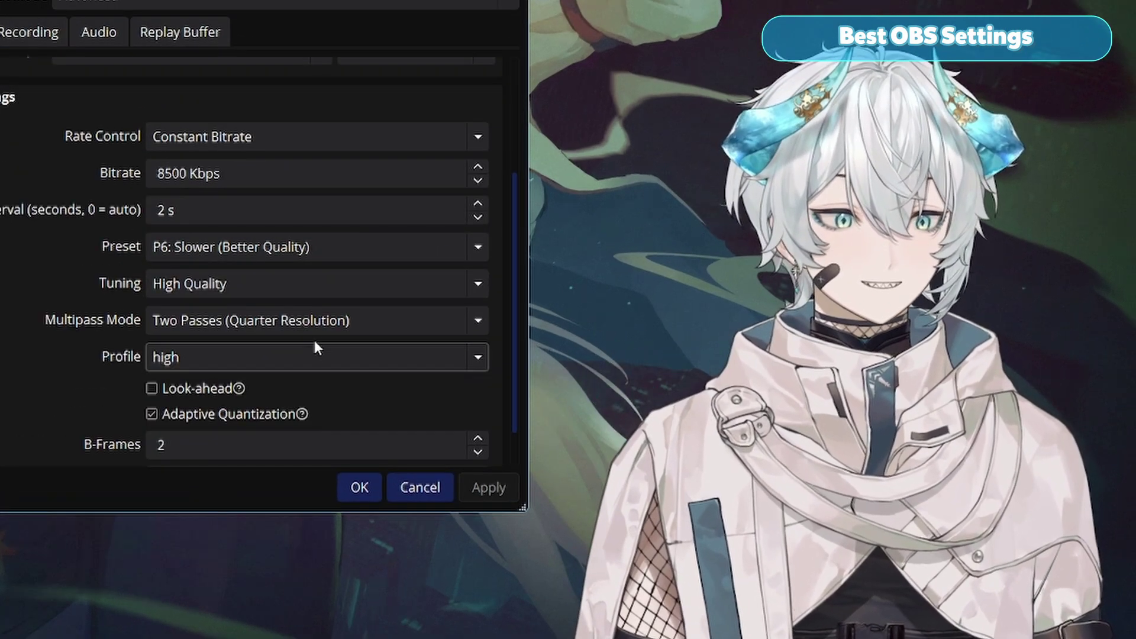
scroll(211, 300, down, 1)
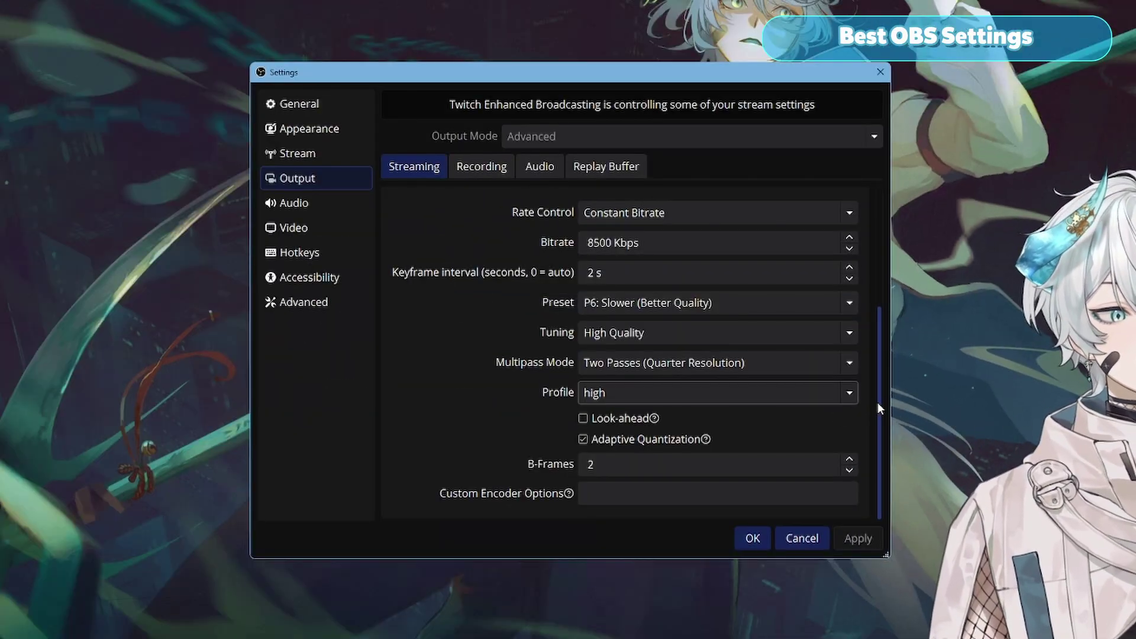
drag(513, 321, 518, 172)
drag(883, 286, 886, 410)
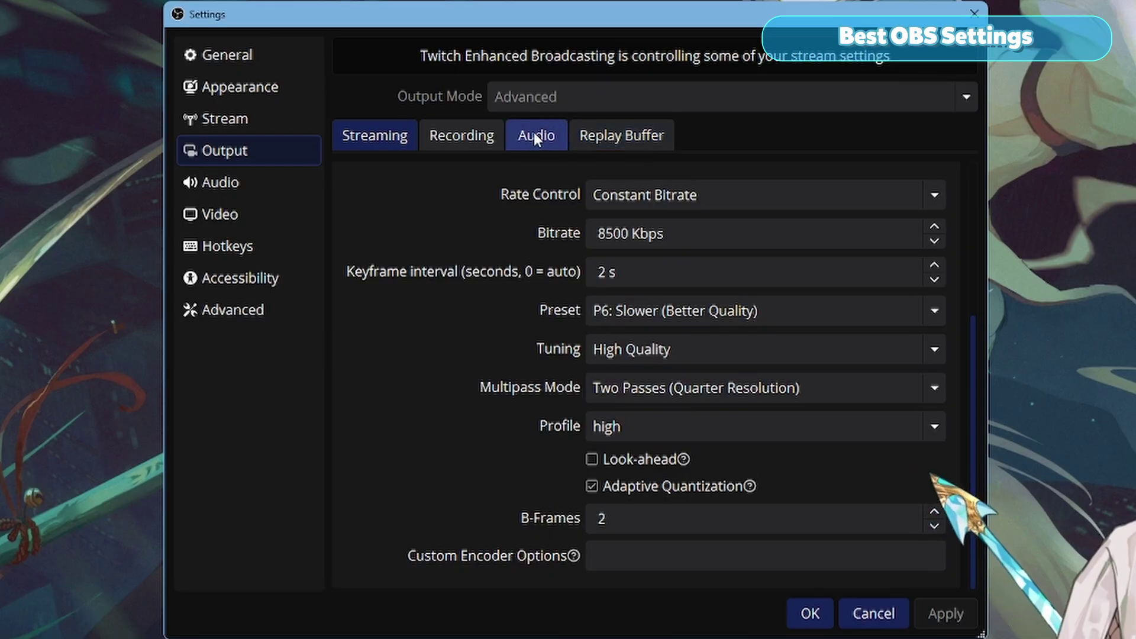
Review the output audio settings and the video resolution, downscale filter and FPS settings.
click(540, 167)
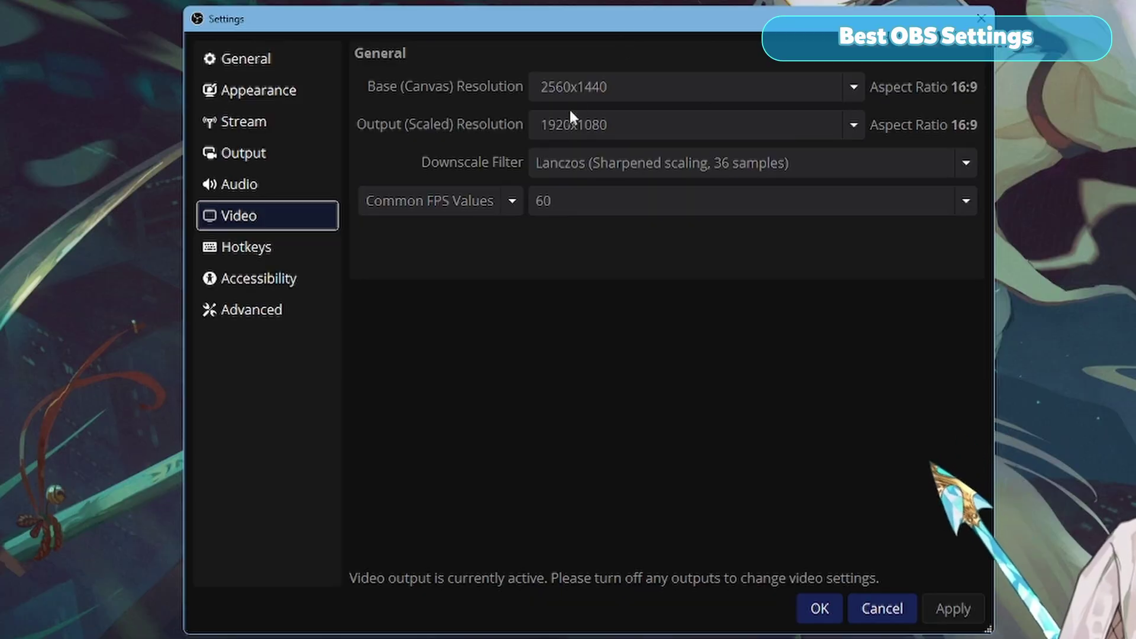
drag(640, 24, 611, 112)
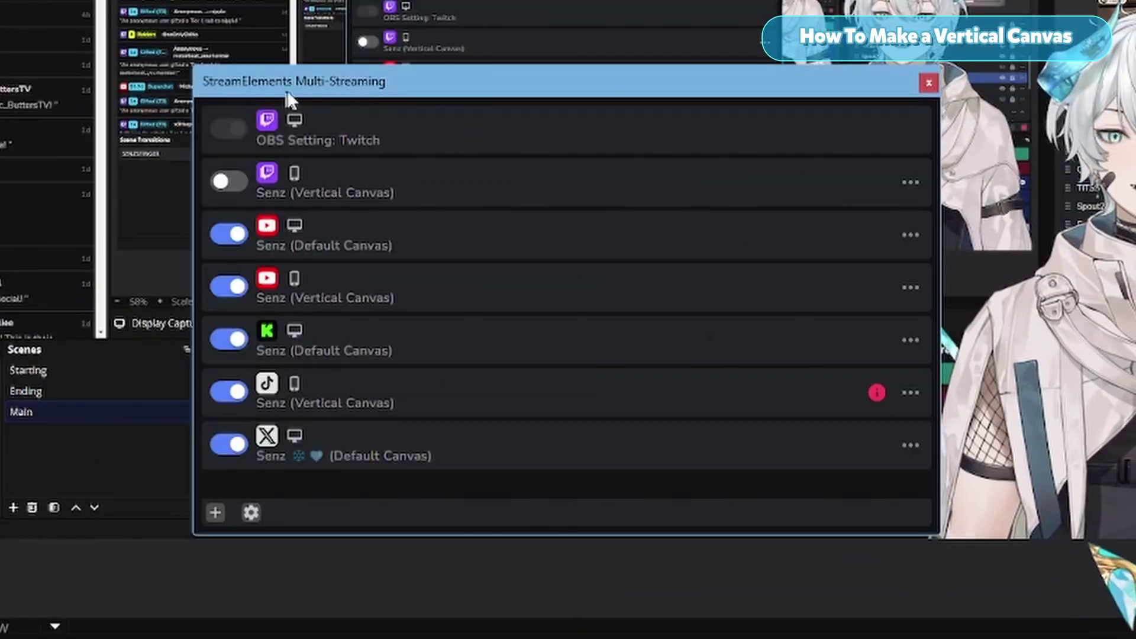
Check in the SE.Live Docks list that StreamElements Multi-Streaming is enabled, and bring its window forward.
drag(287, 90, 613, 110)
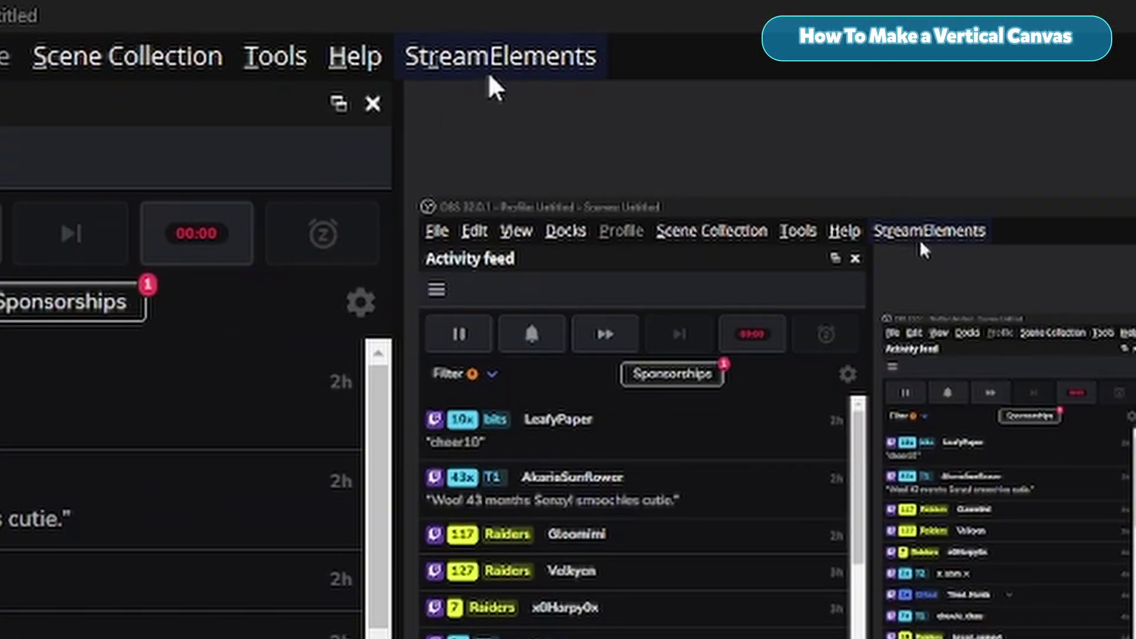
click(490, 76)
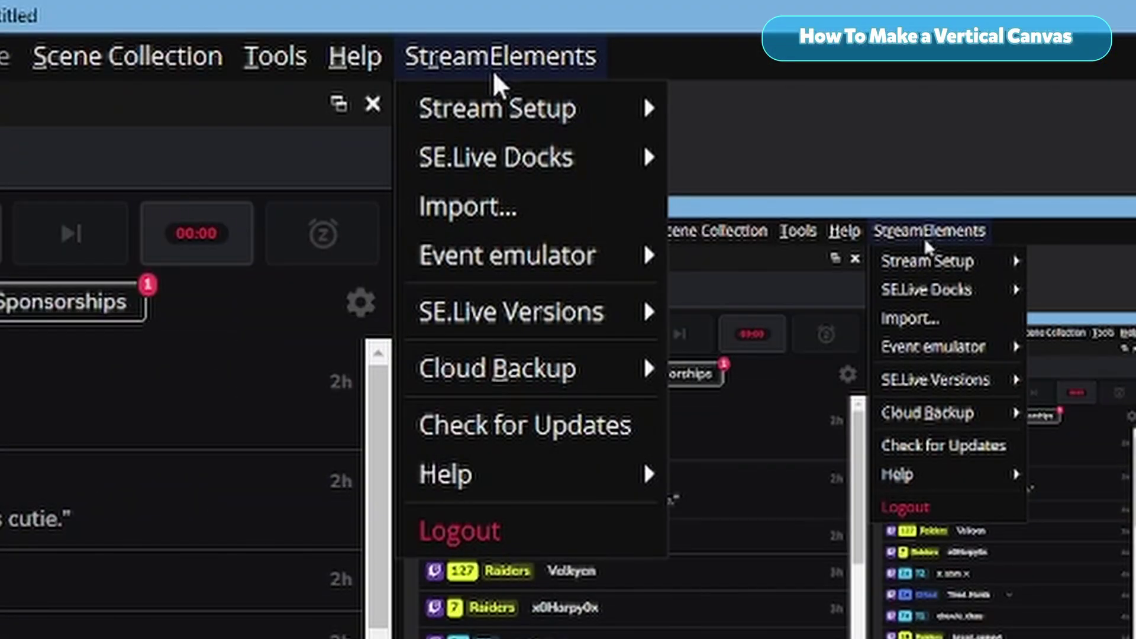
mouse_move(492, 142)
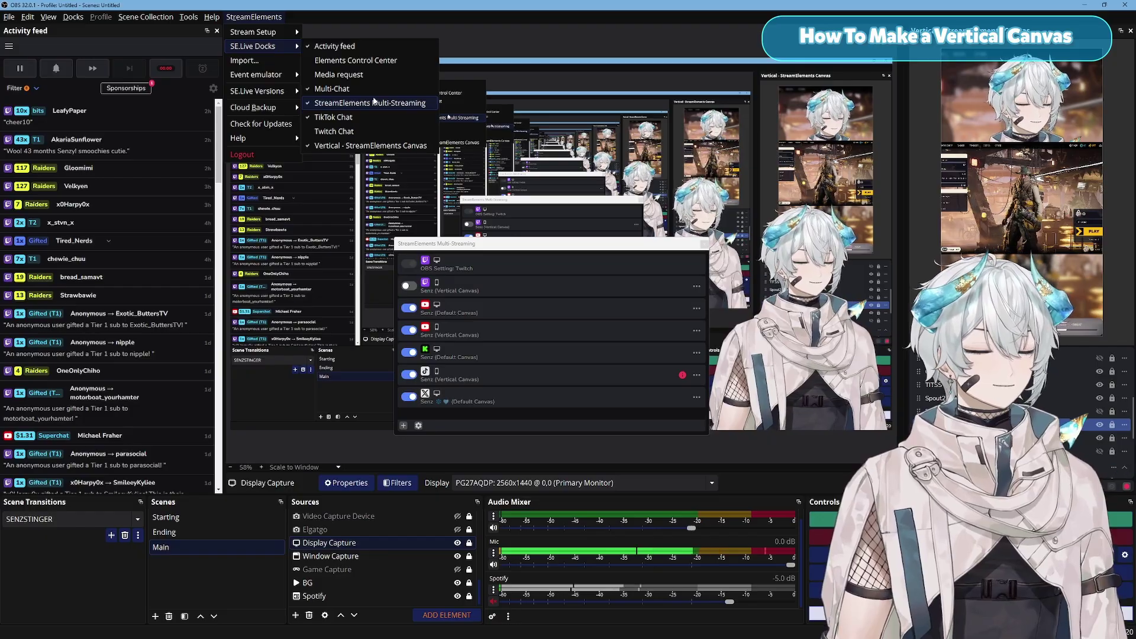
click(517, 248)
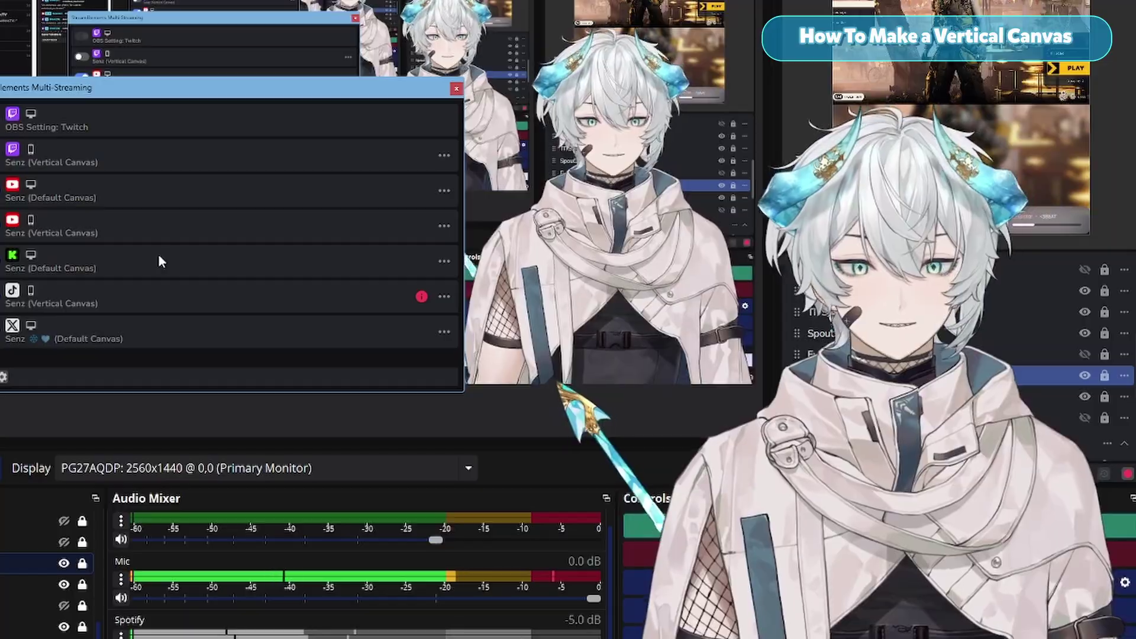
Start a new canvas for the Twitch vertical output, named "veritclaWQADWA" with resolution 1080x1920 (1080p Vertical), and cancel it.
click(445, 158)
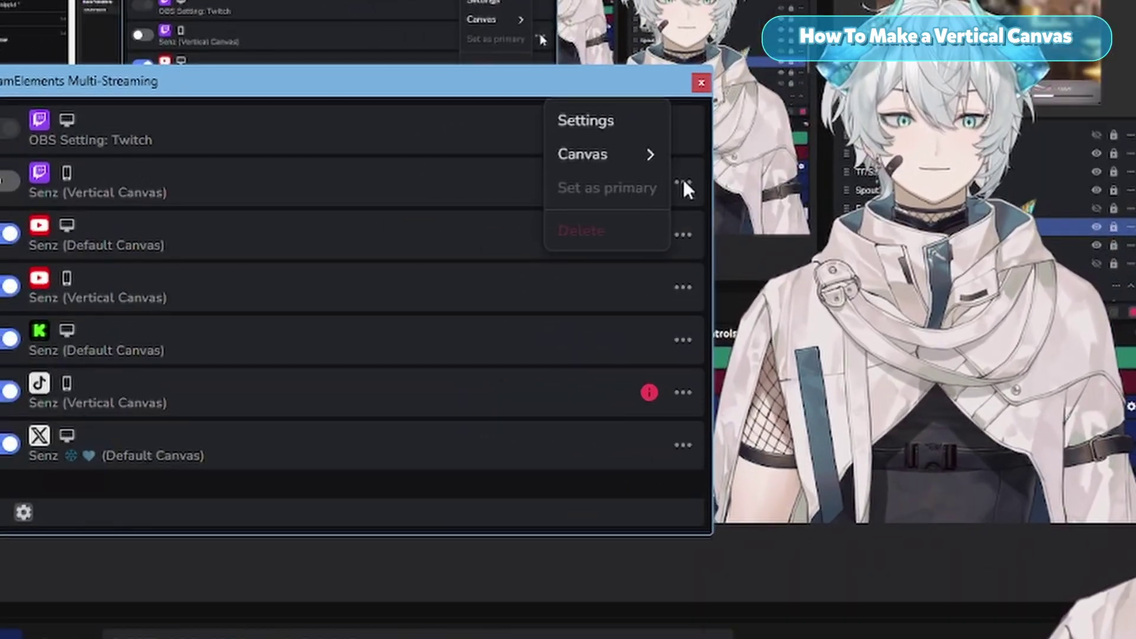
click(684, 188)
click(684, 188)
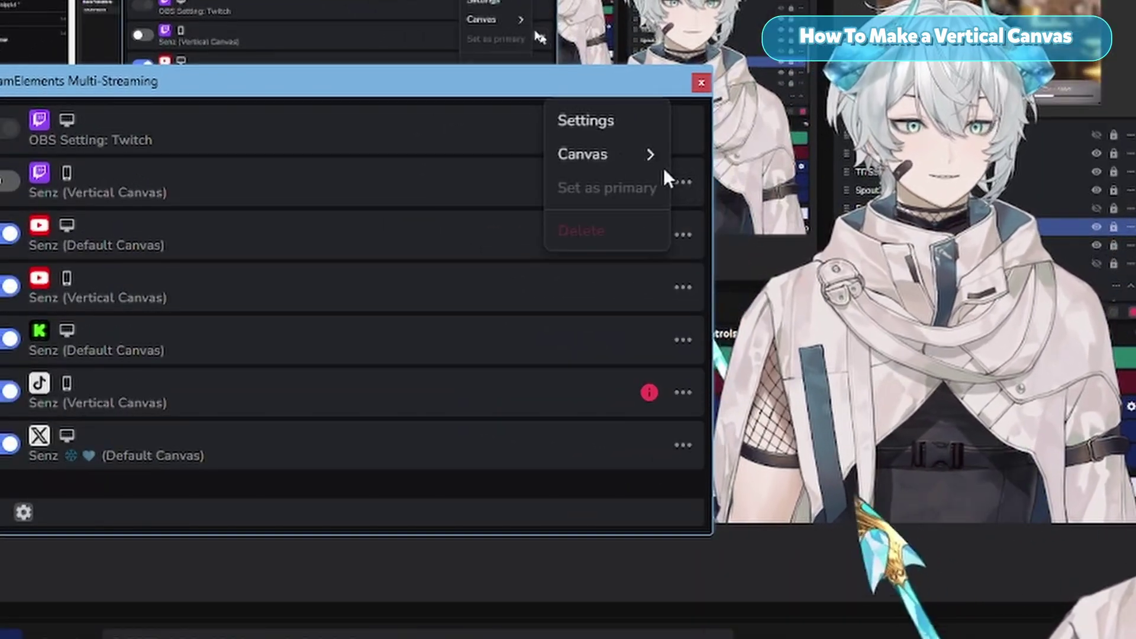
mouse_move(596, 160)
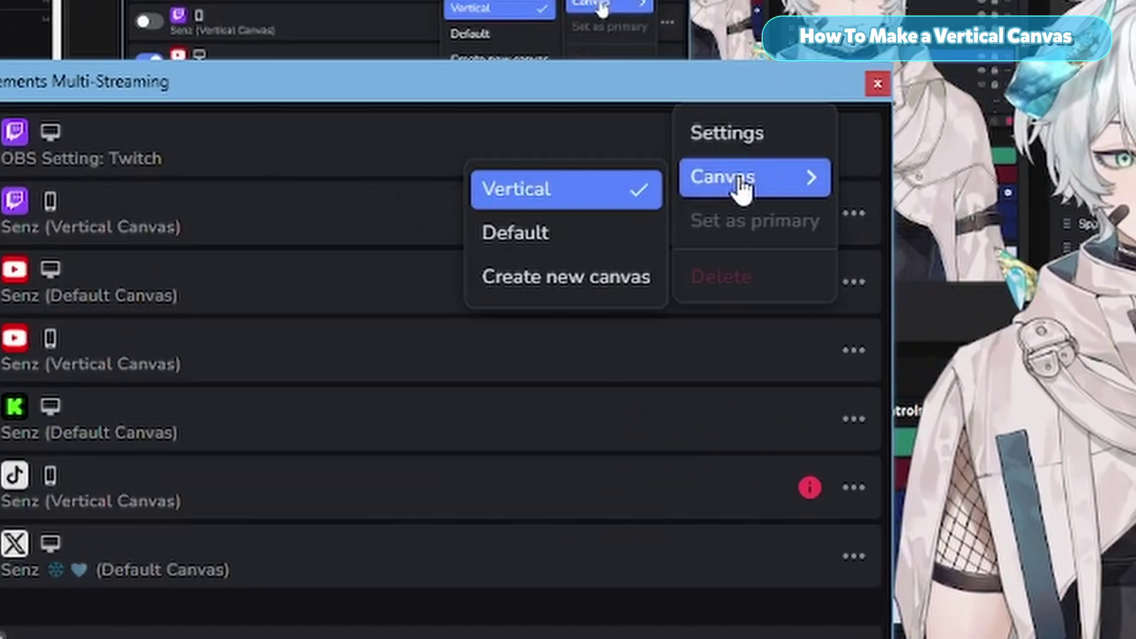
click(543, 279)
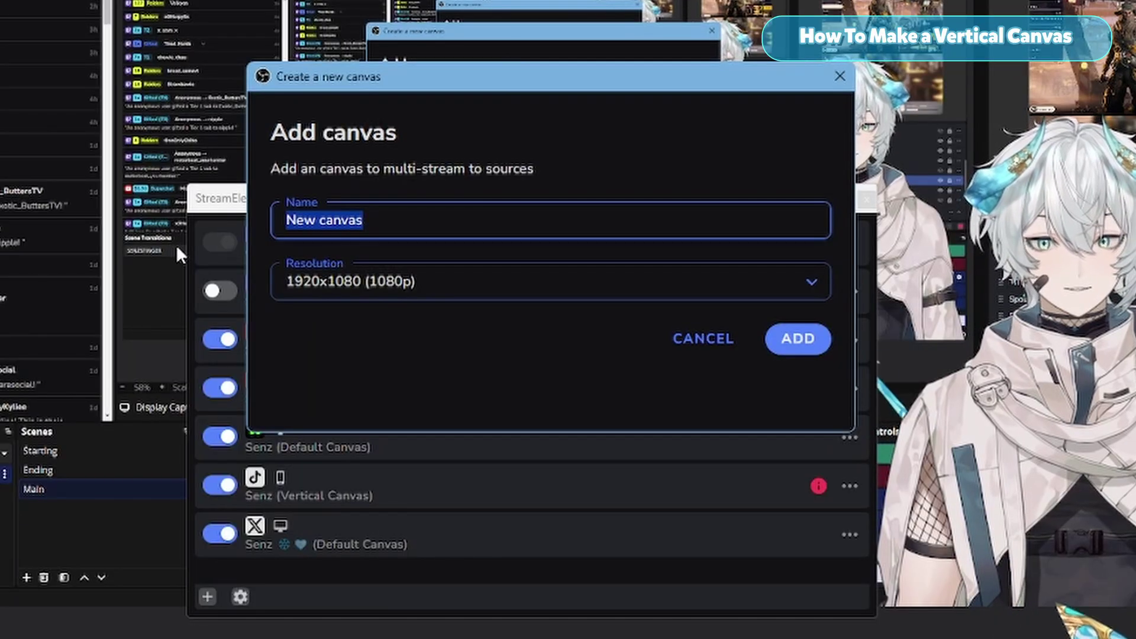
text(veritclaWQADWA)
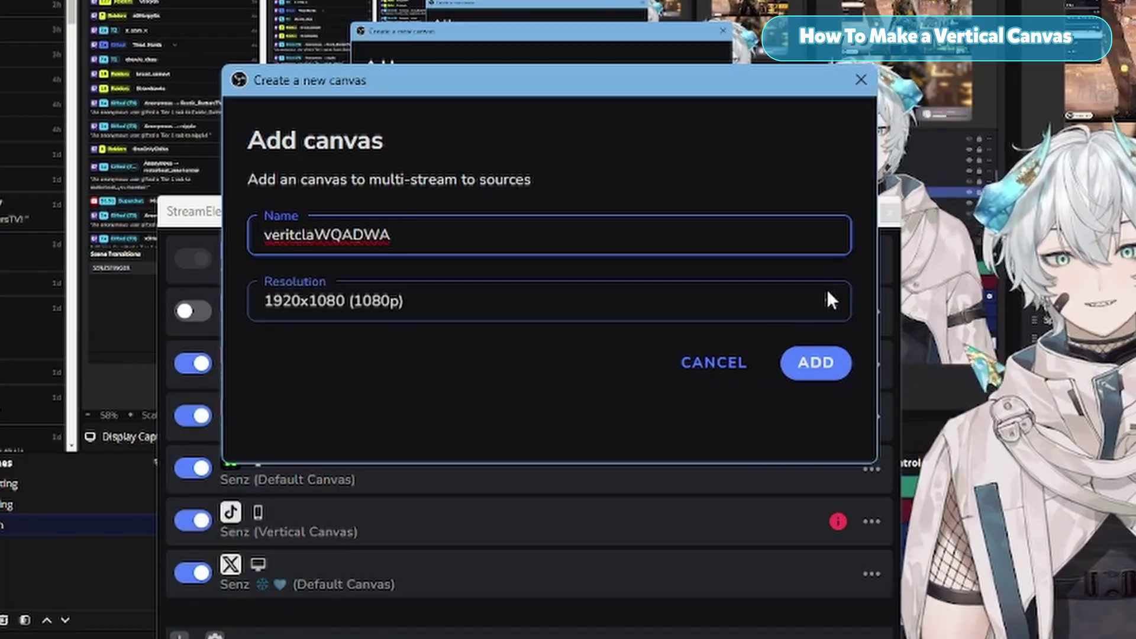
click(676, 280)
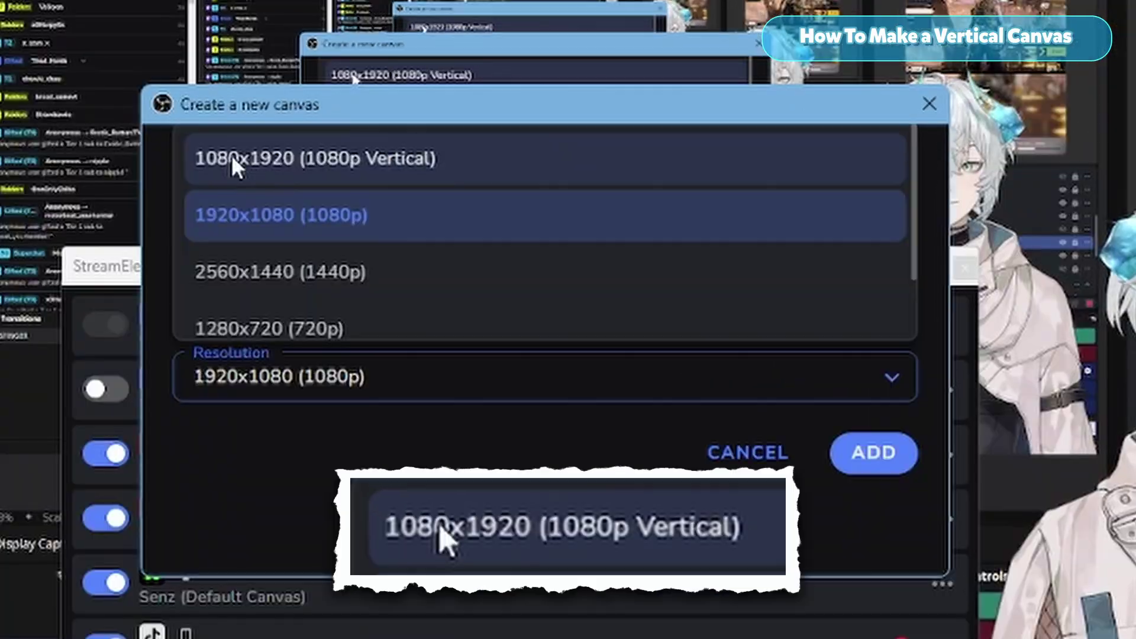
click(299, 125)
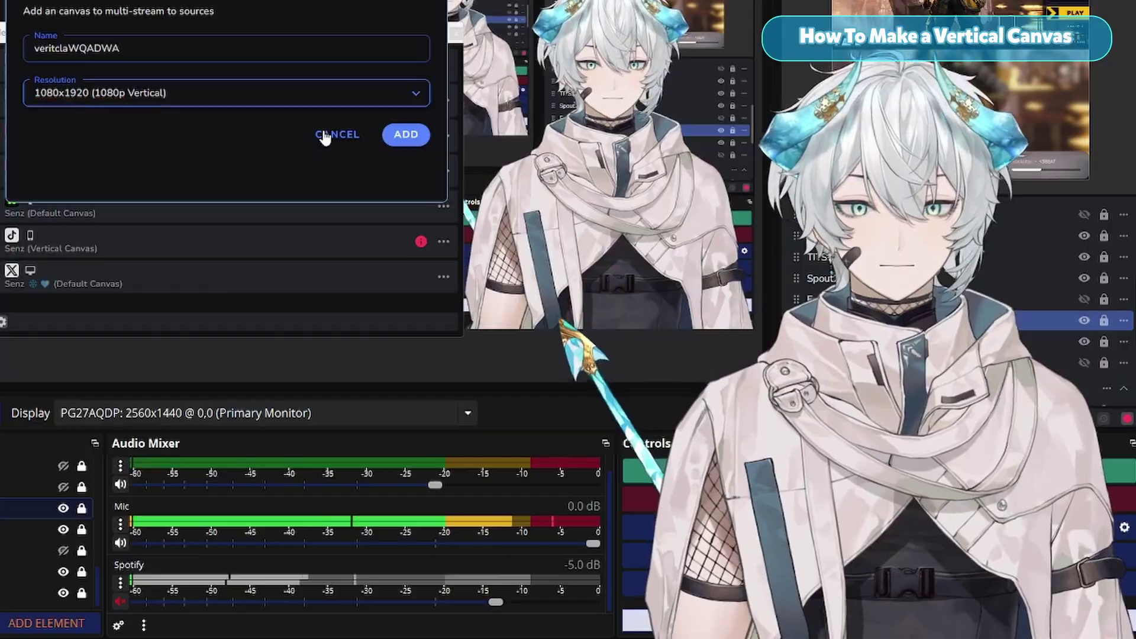
click(627, 308)
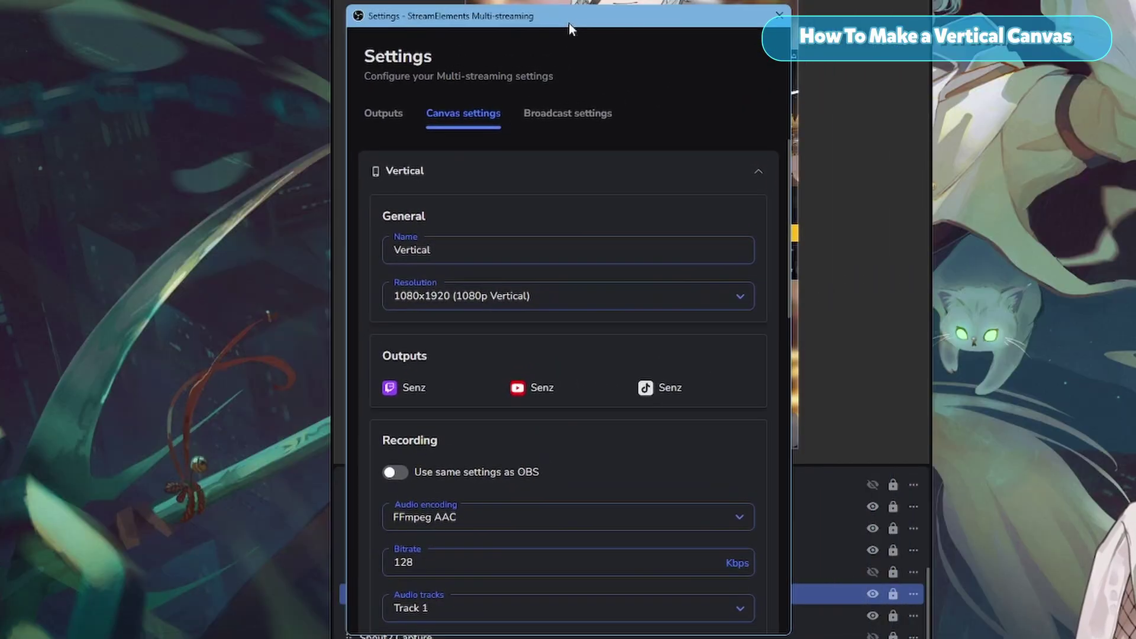
Review the Vertical canvas's recording and advanced encoder settings in the Multi-streaming canvas settings.
scroll(496, 237, down, 10)
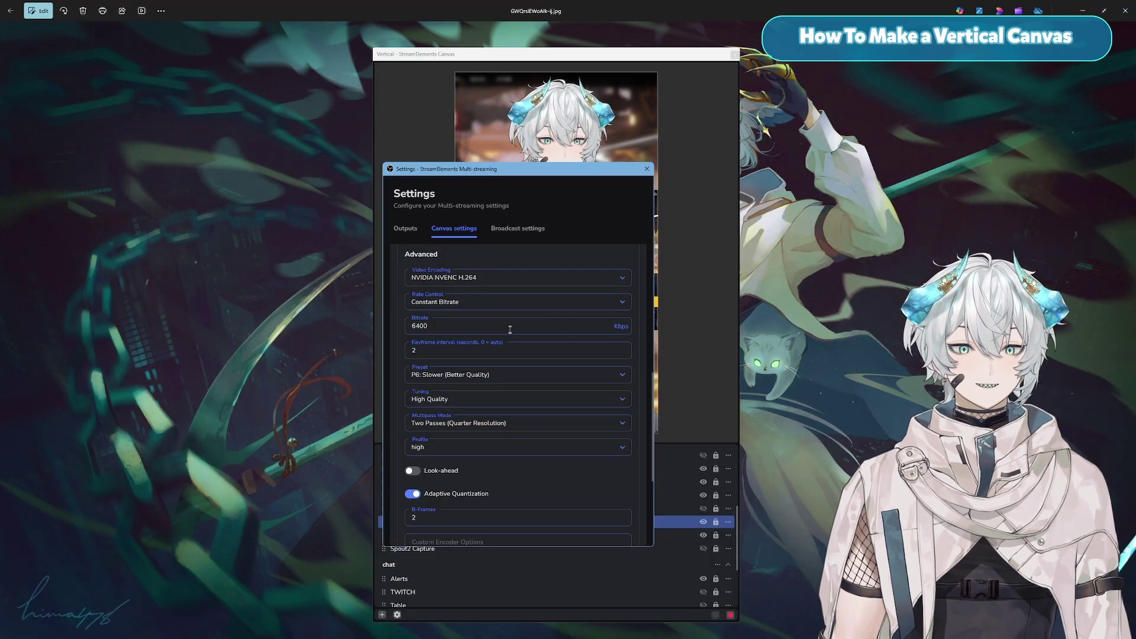
scroll(526, 355, down, 1)
scroll(527, 355, down, 3)
scroll(532, 354, up, 5)
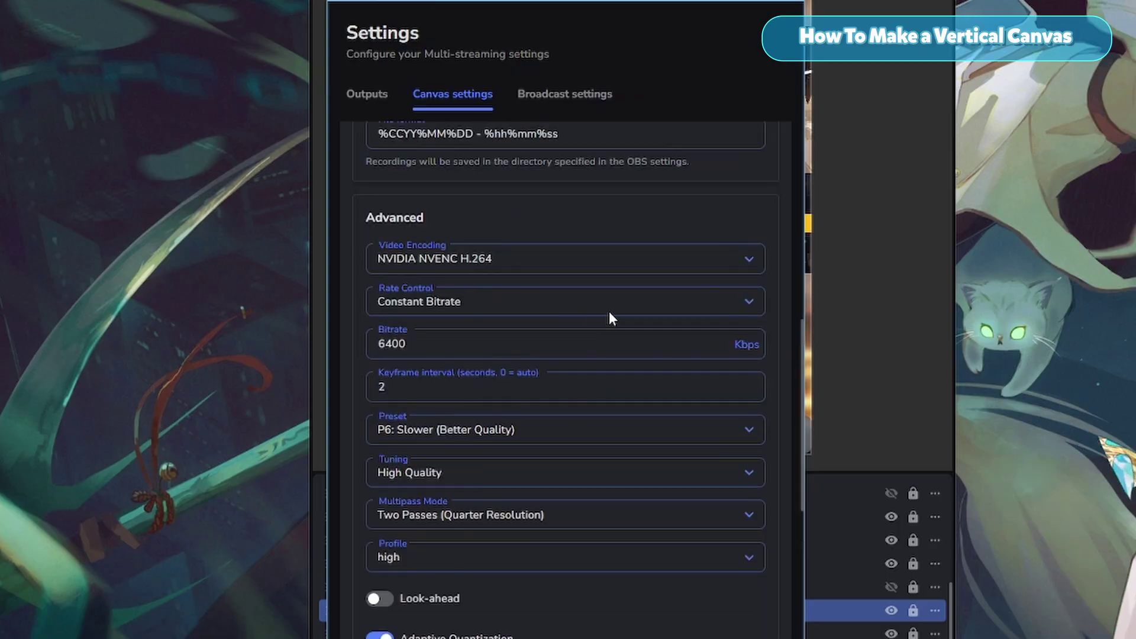
scroll(599, 319, down, 3)
scroll(562, 343, up, 2)
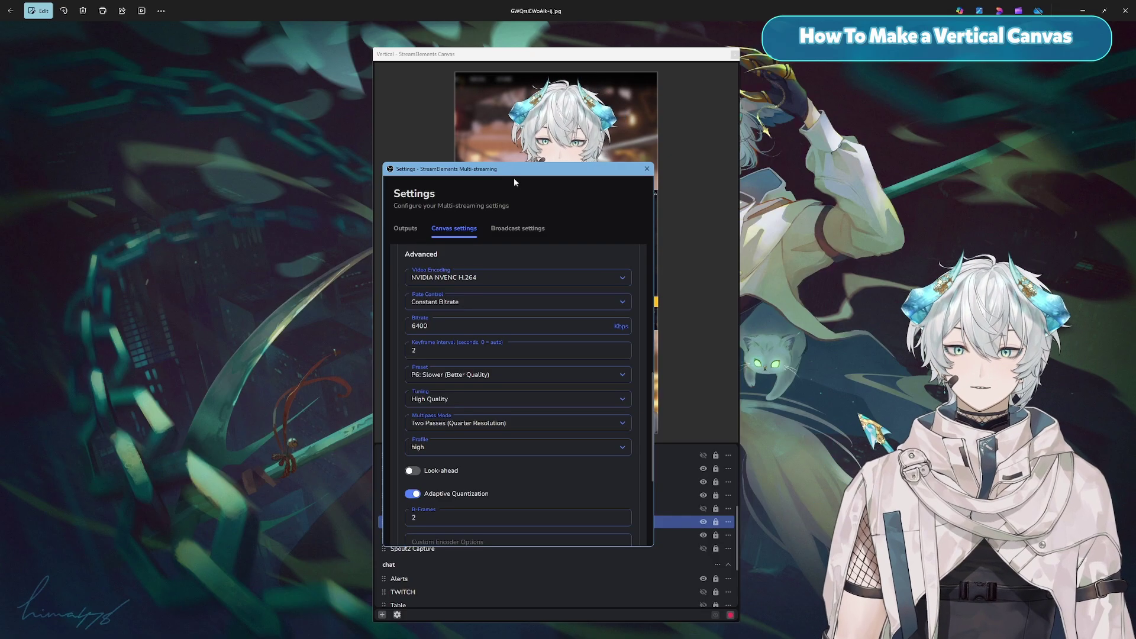
drag(514, 172, 546, 168)
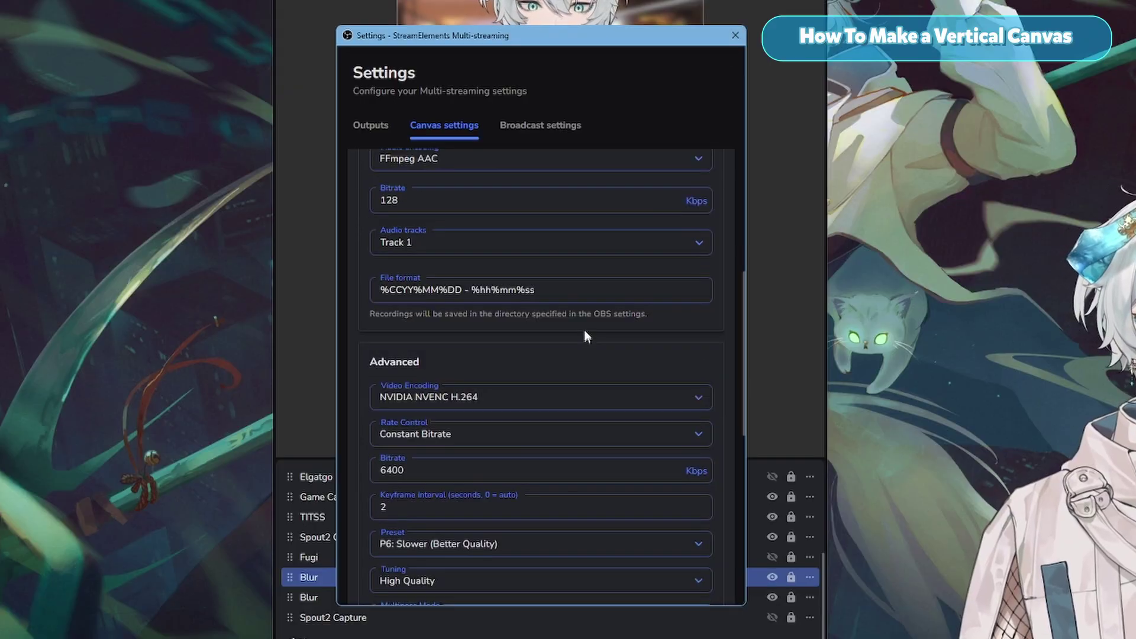
scroll(584, 329, down, 8)
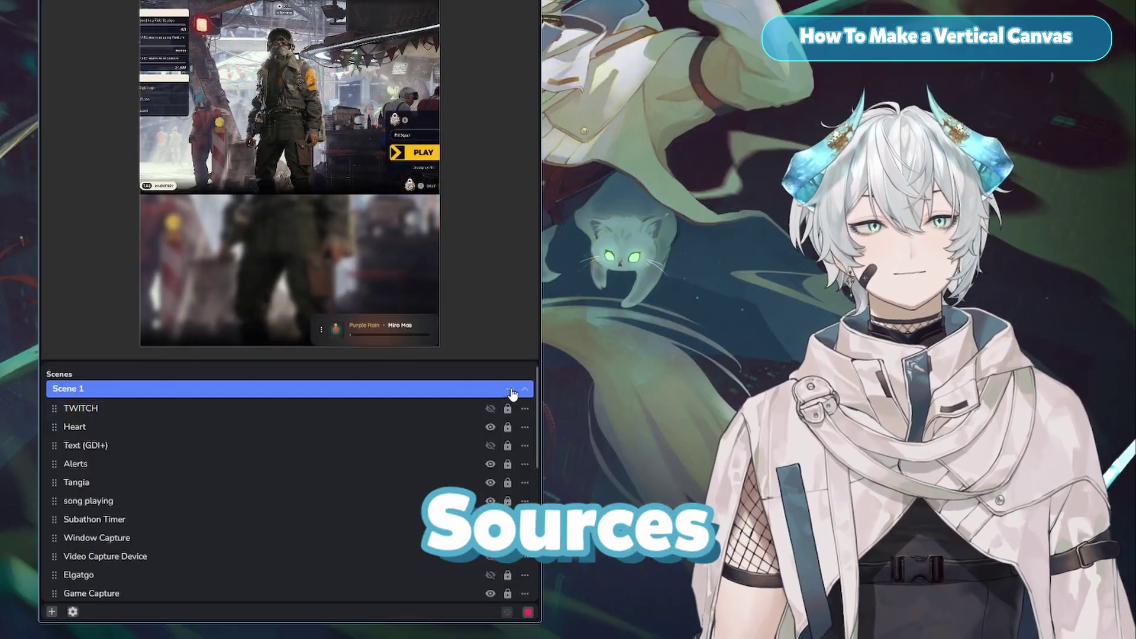
Start adding the existing Game Capture source to Scene 1 of the vertical canvas, and cancel it.
click(511, 391)
mouse_move(527, 399)
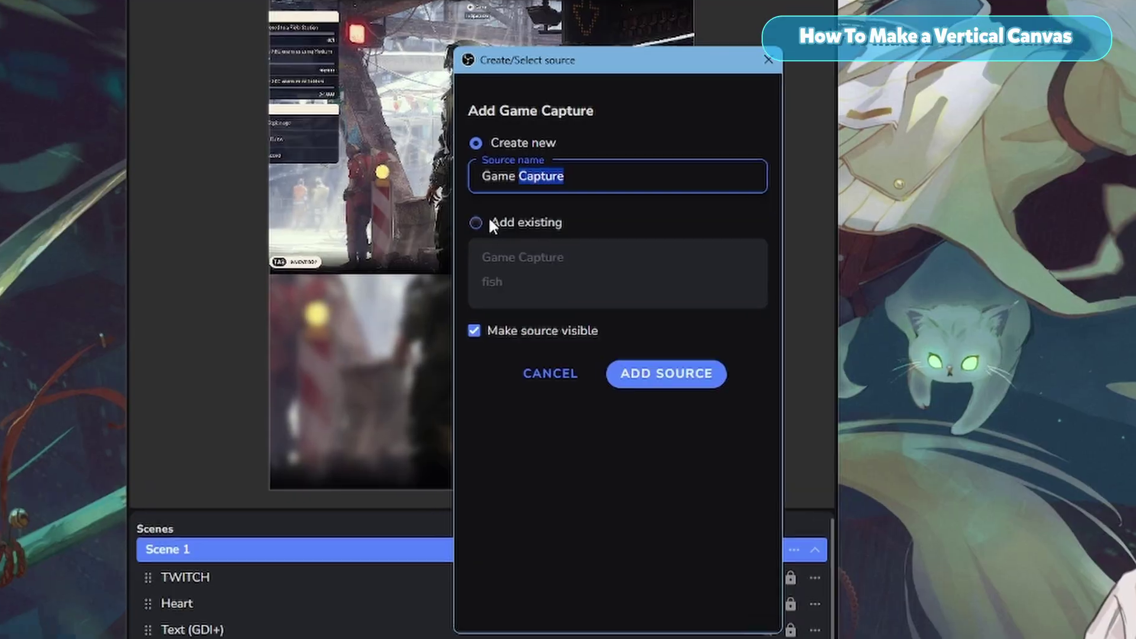
click(496, 216)
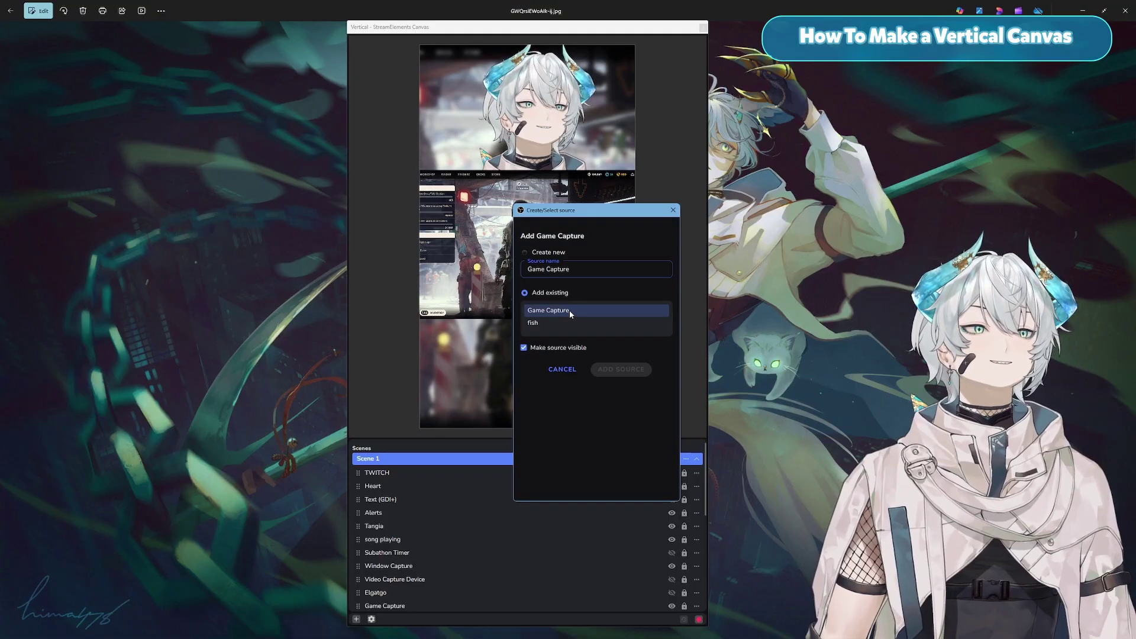
click(585, 312)
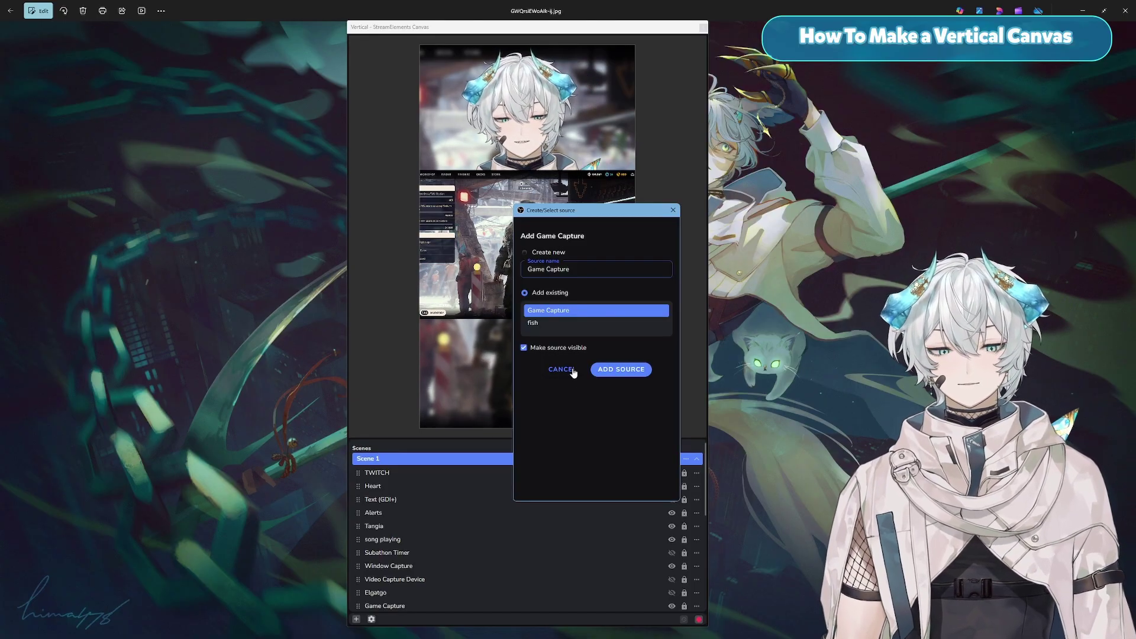
click(572, 371)
Examine the sources listed under Scene 1 of the vertical canvas, including Game Capture and the Blur sources.
scroll(520, 503, down, 5)
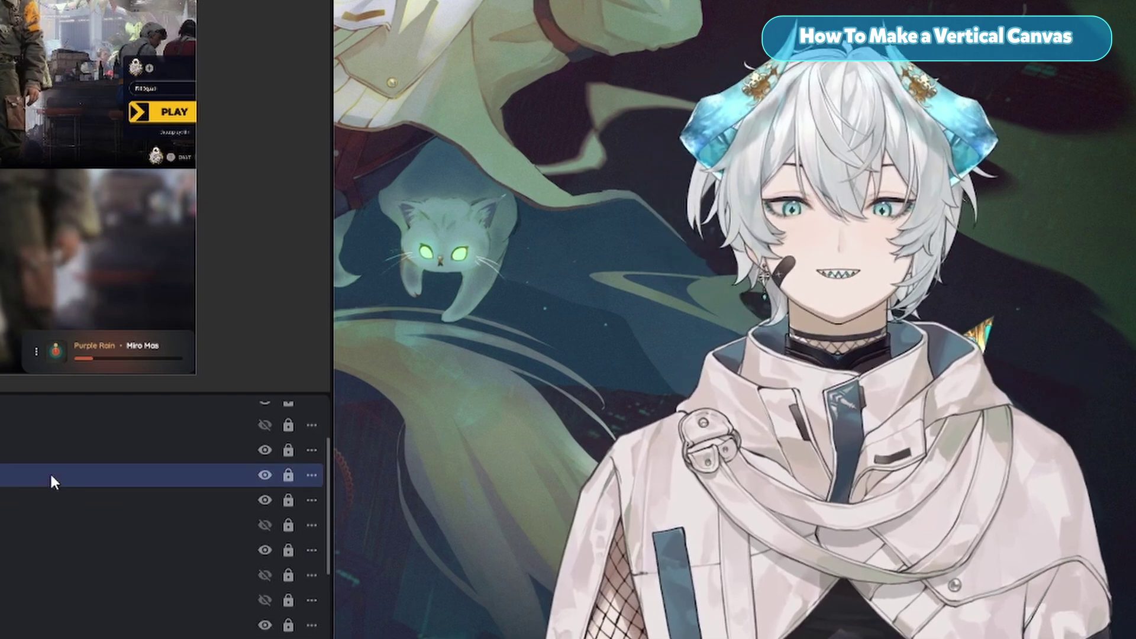
scroll(53, 483, up, 5)
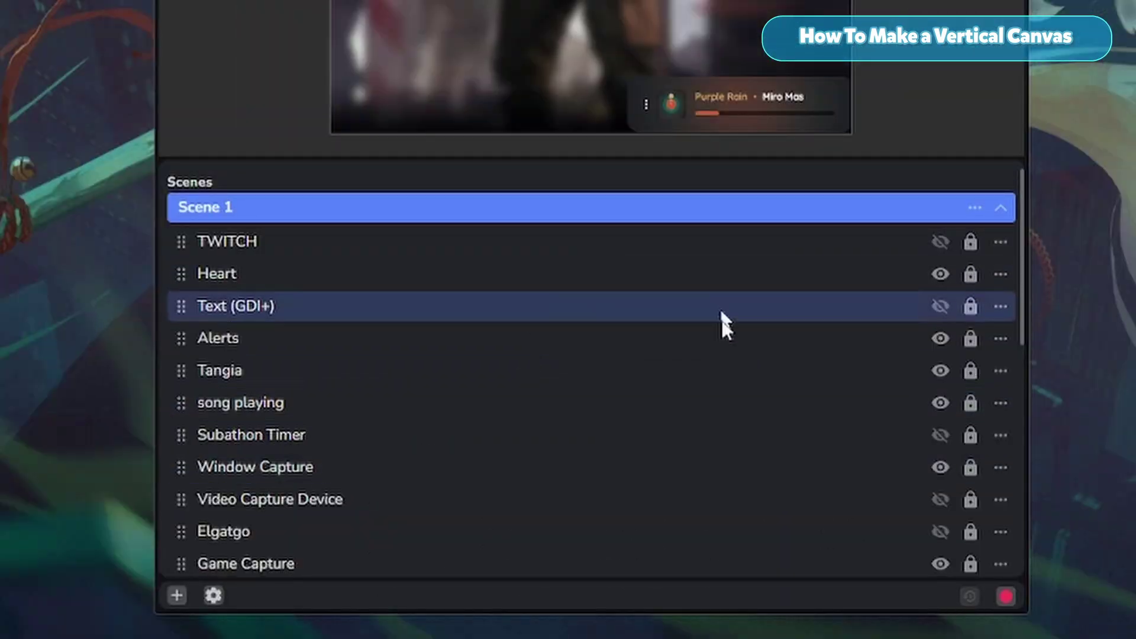
scroll(711, 331, down, 4)
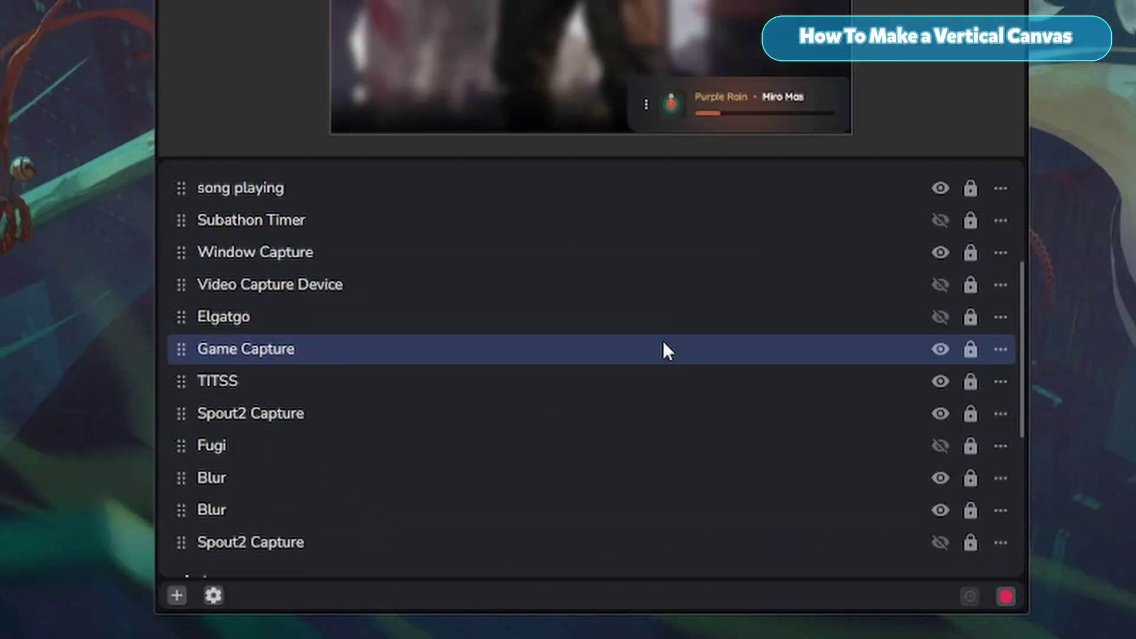
scroll(533, 254, up, 4)
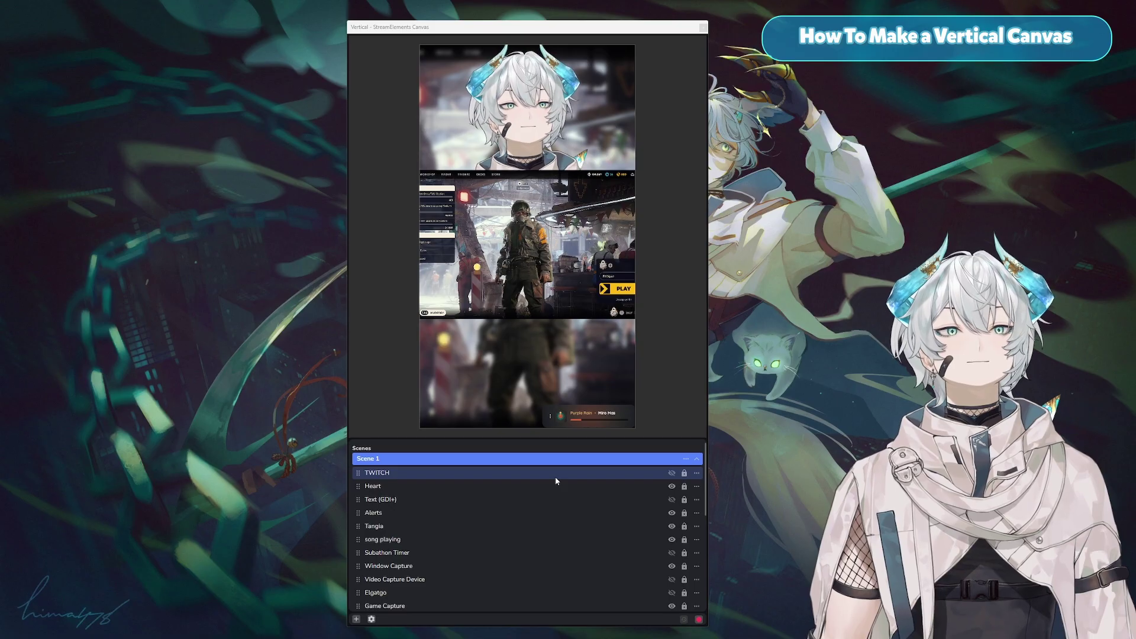
scroll(548, 492, down, 4)
scroll(548, 491, up, 4)
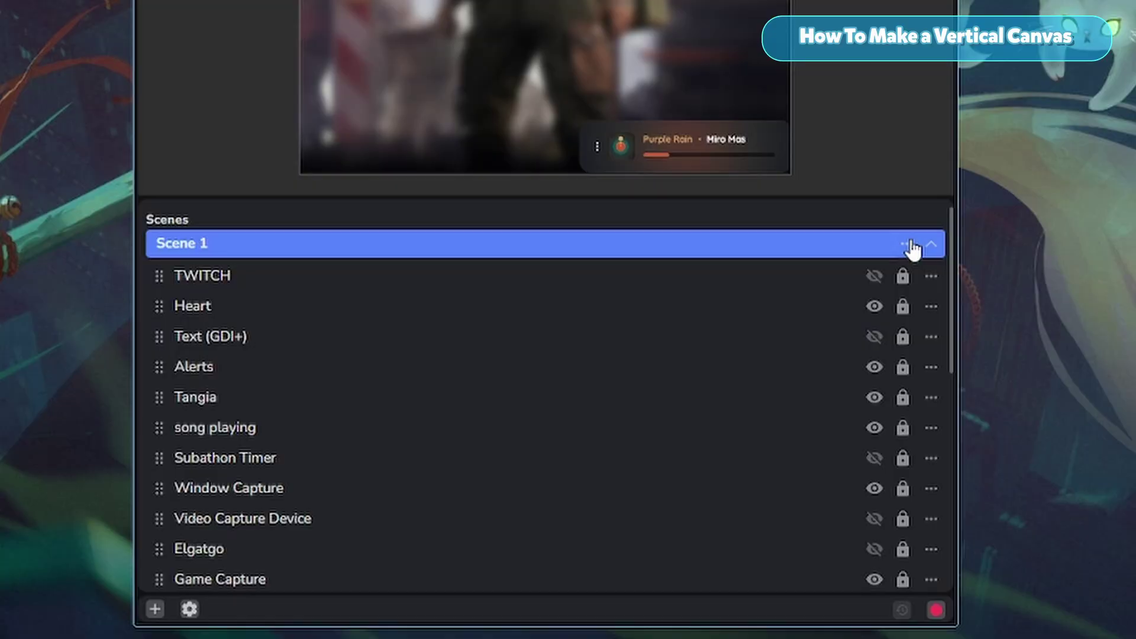
click(838, 238)
click(634, 340)
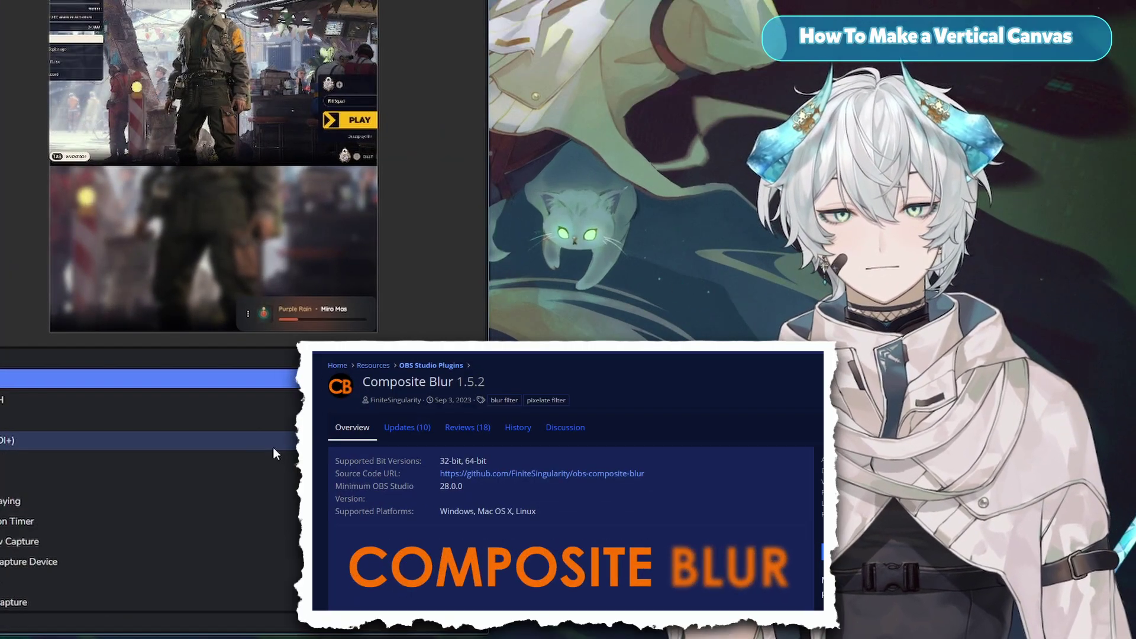
click(268, 461)
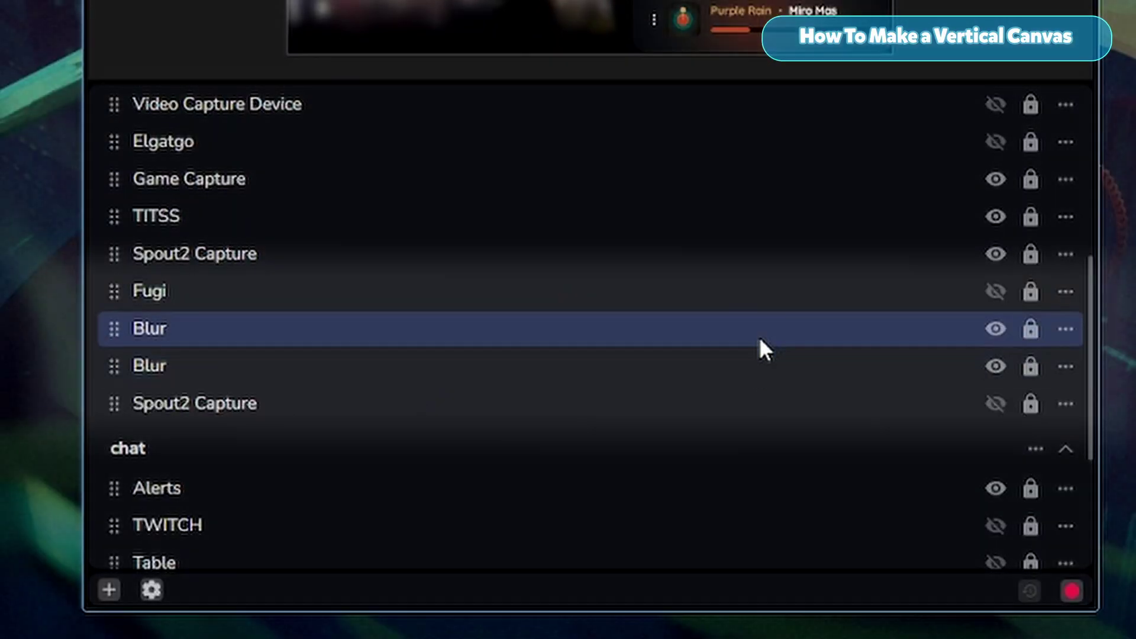
Inspect the Composite Blur effect filter on the second Blur source of the vertical canvas.
click(758, 365)
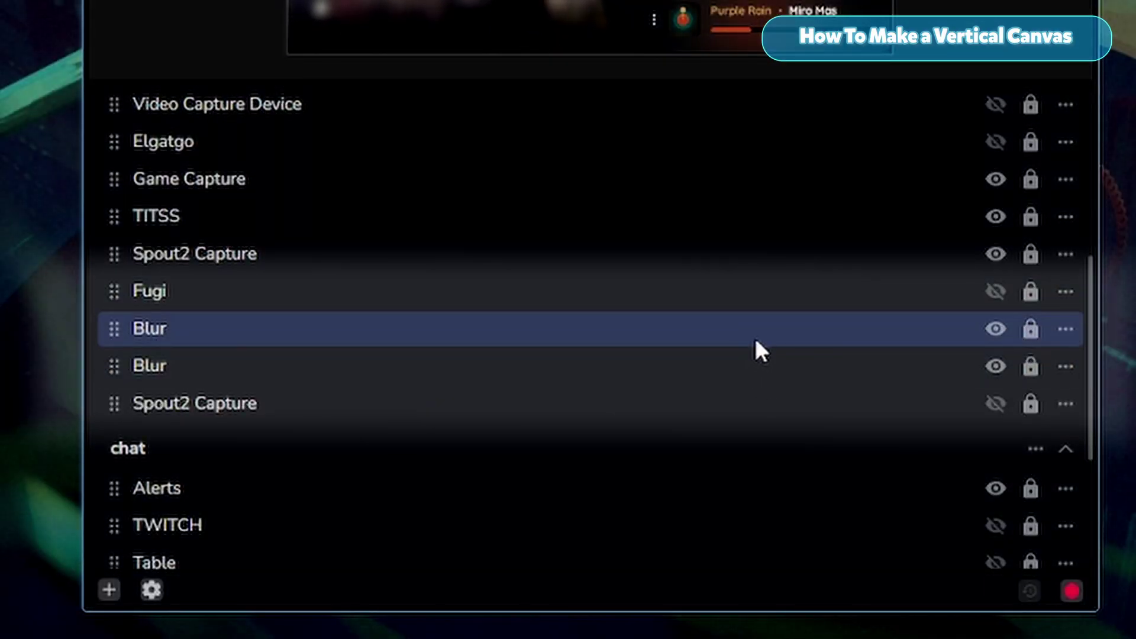
click(759, 343)
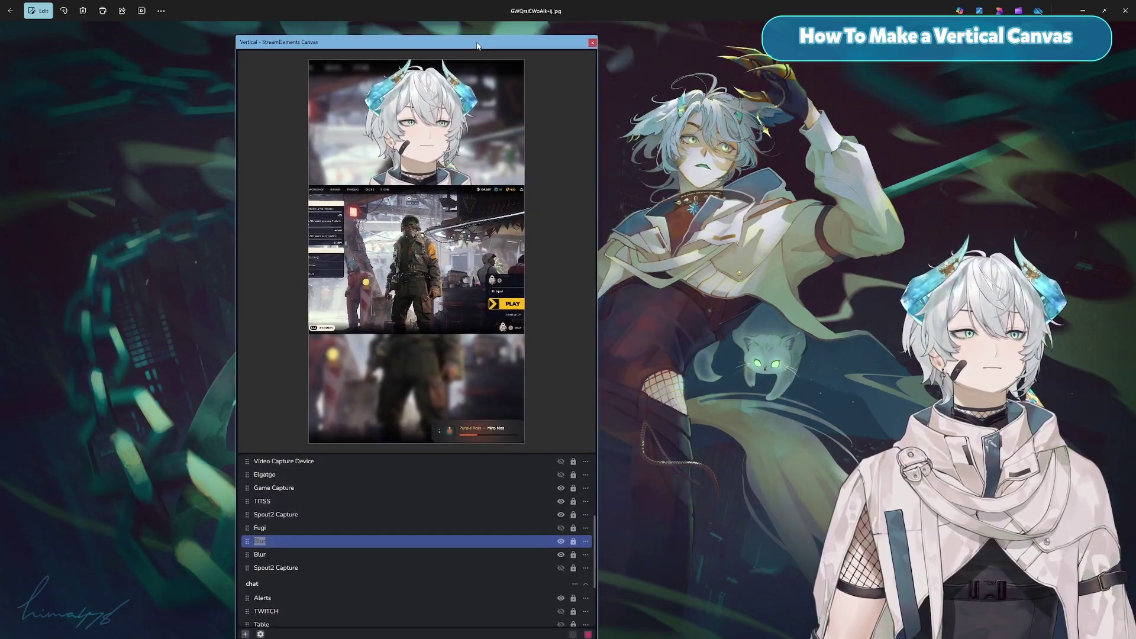
drag(470, 40, 438, 41)
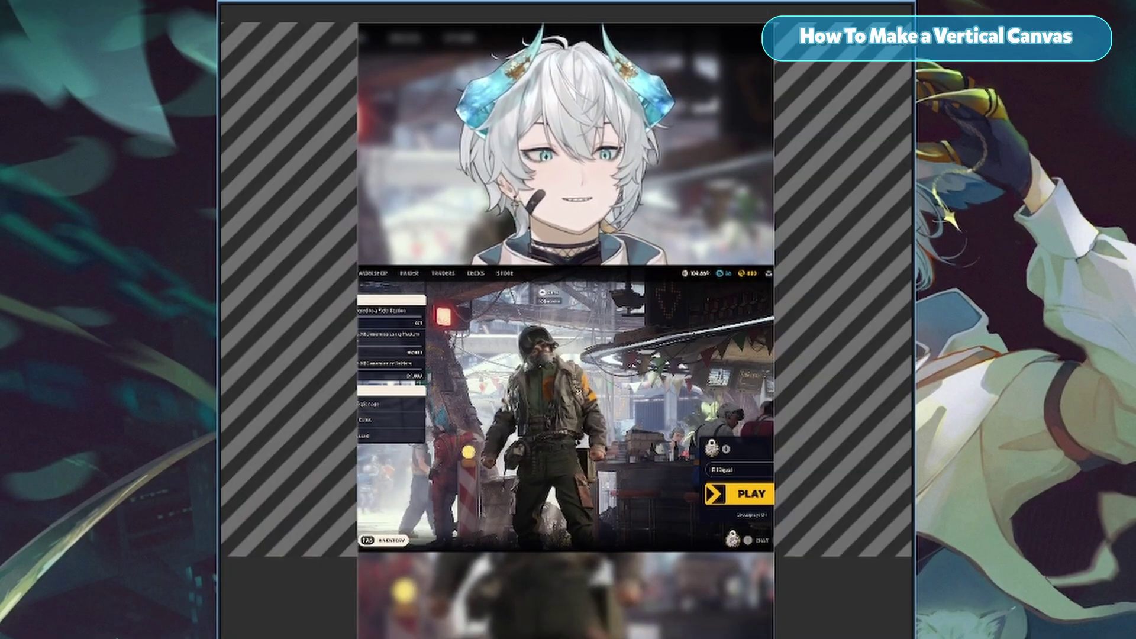
click(588, 531)
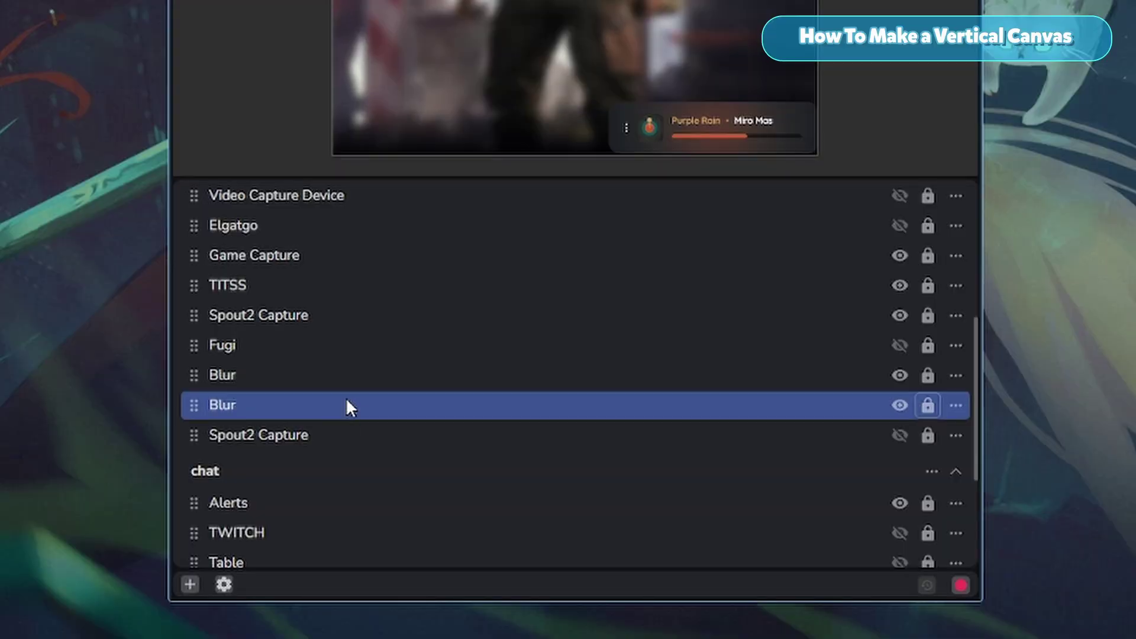
right_click(349, 407)
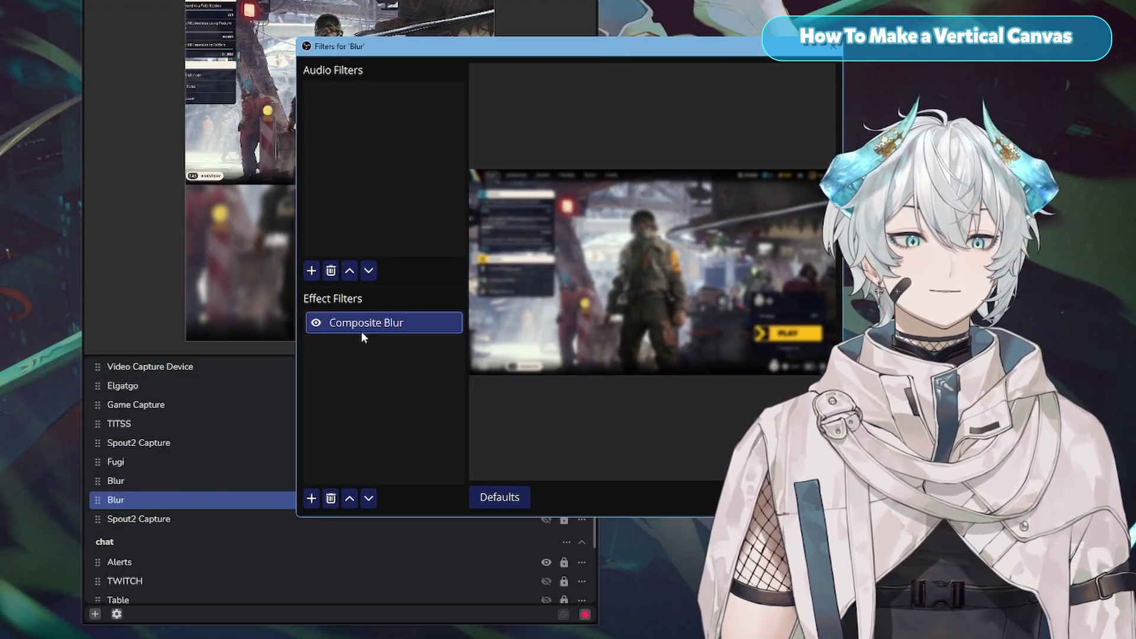
click(361, 331)
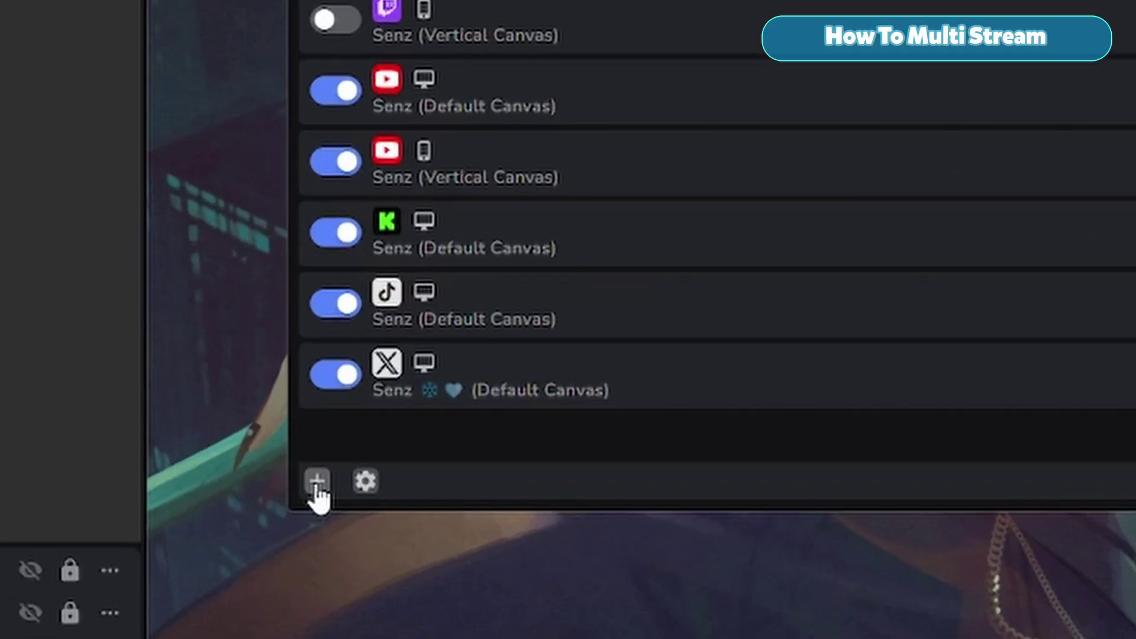
Connect the TikTok account through a new TikTok output and assign the TikTok output to the Vertical canvas.
click(12, 325)
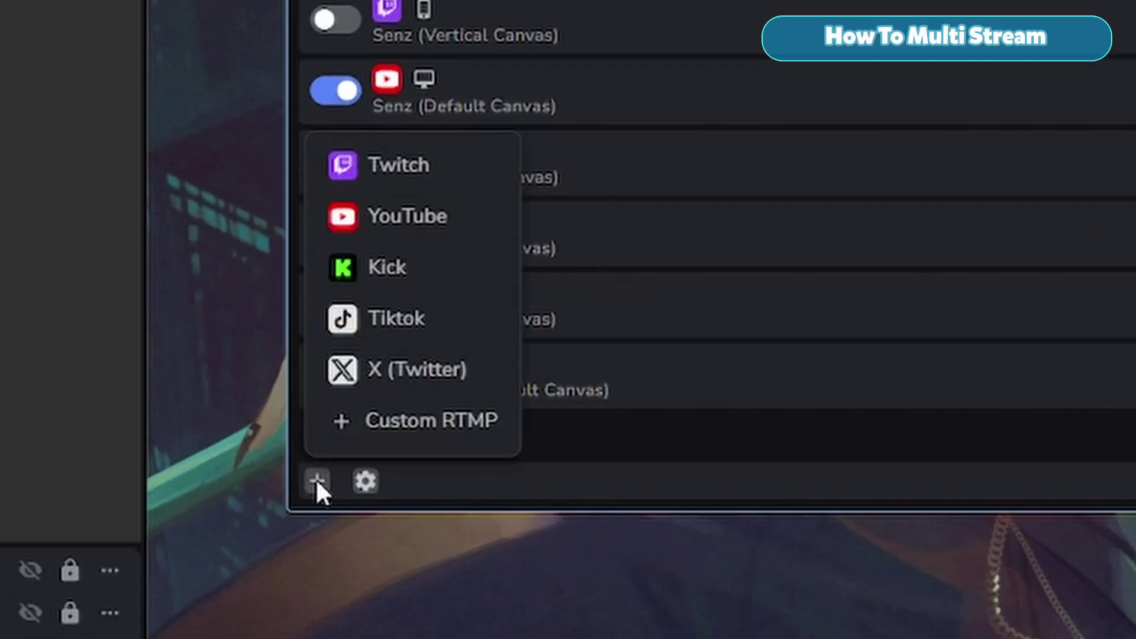
click(357, 314)
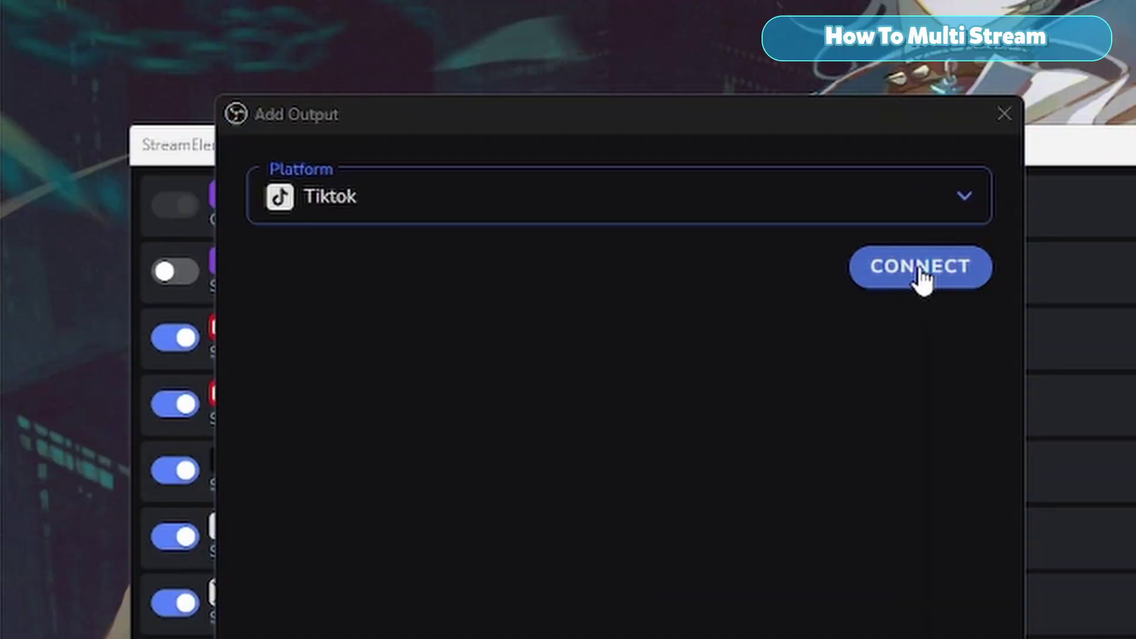
click(921, 278)
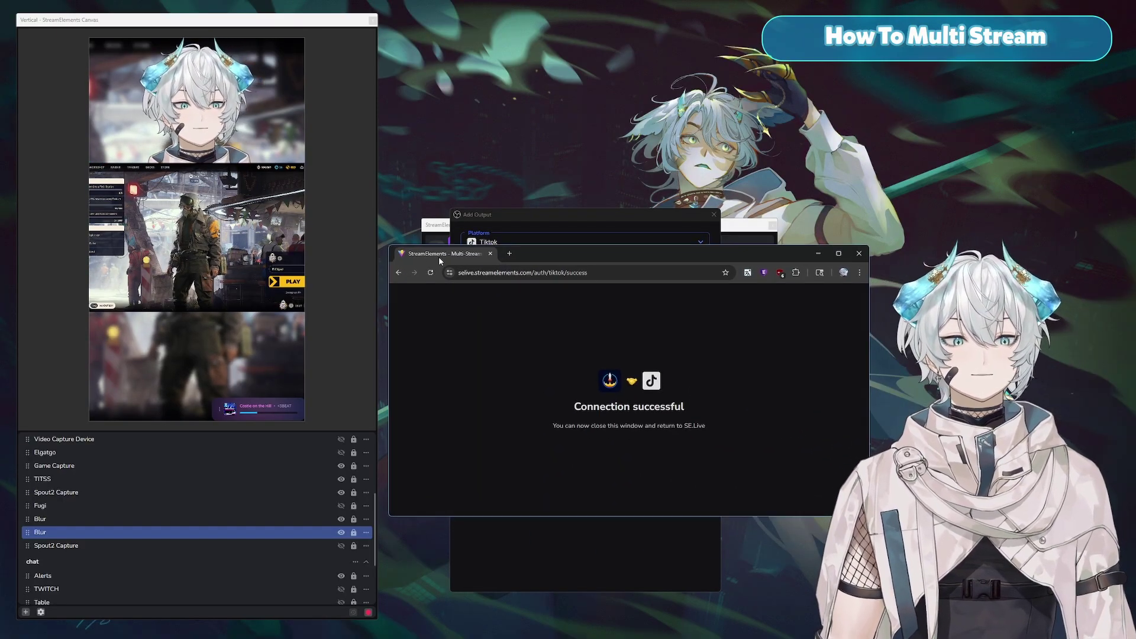
drag(590, 261, 568, 277)
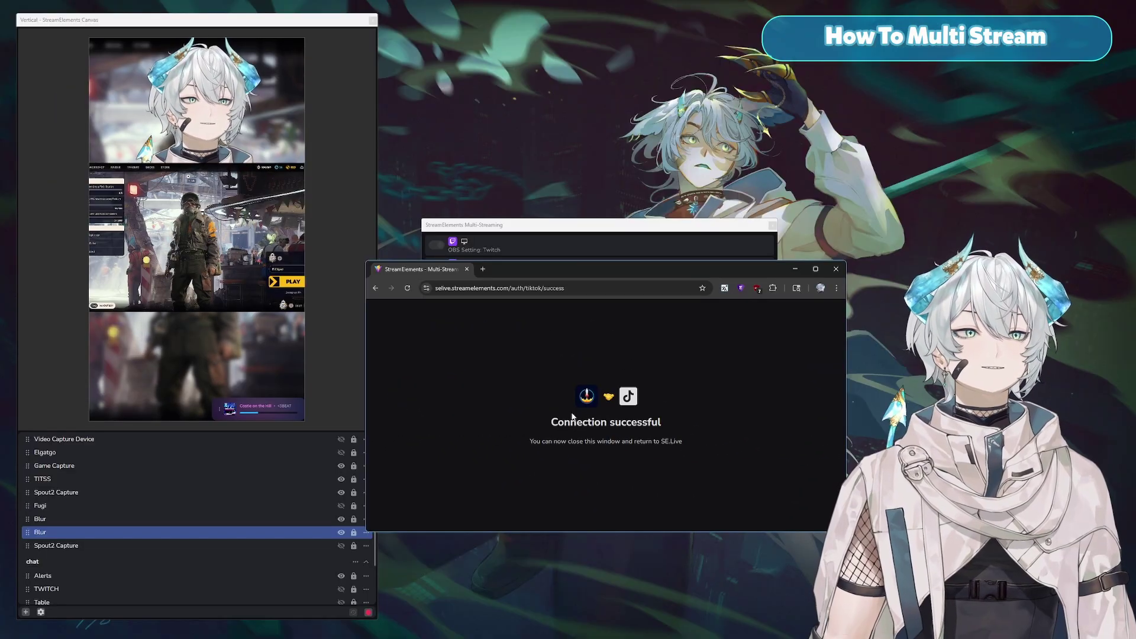
key(ctrl+w)
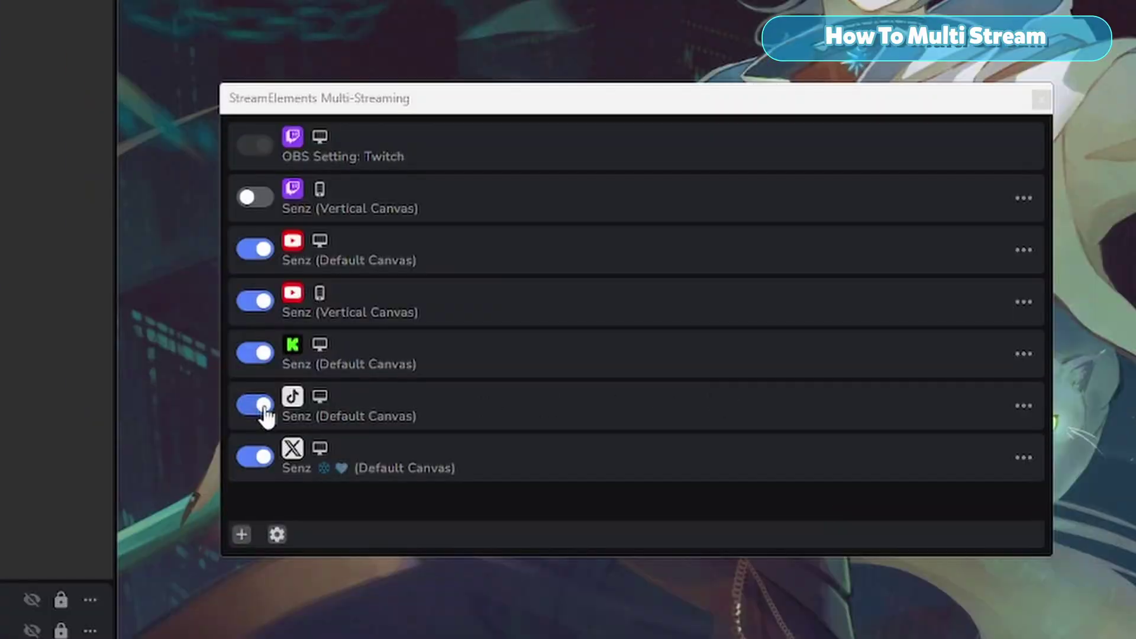
click(1023, 406)
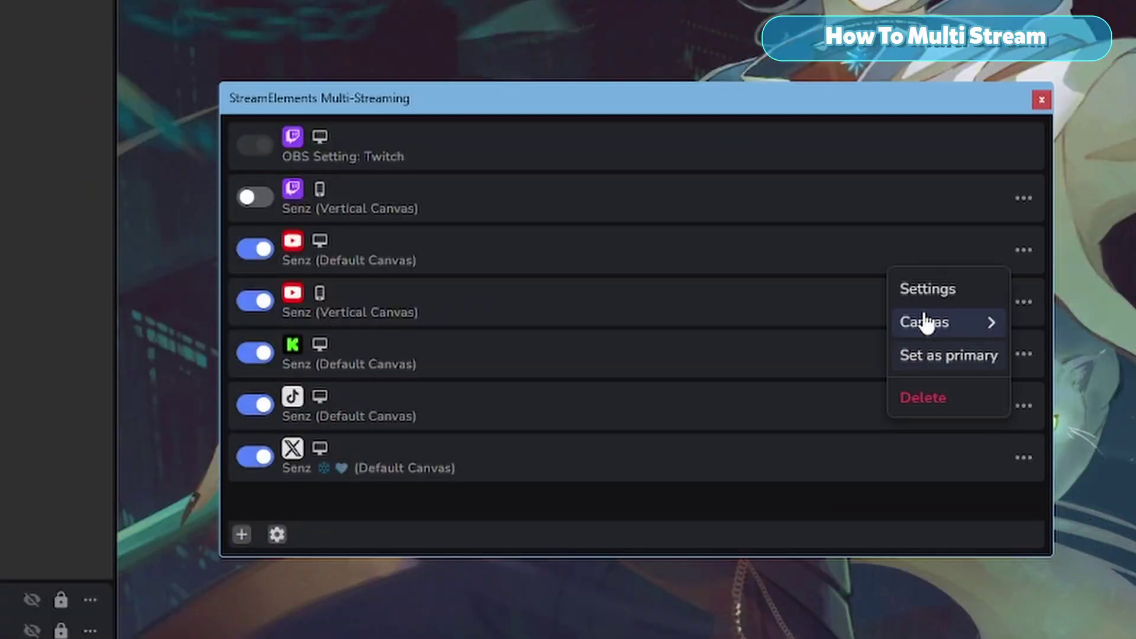
click(865, 335)
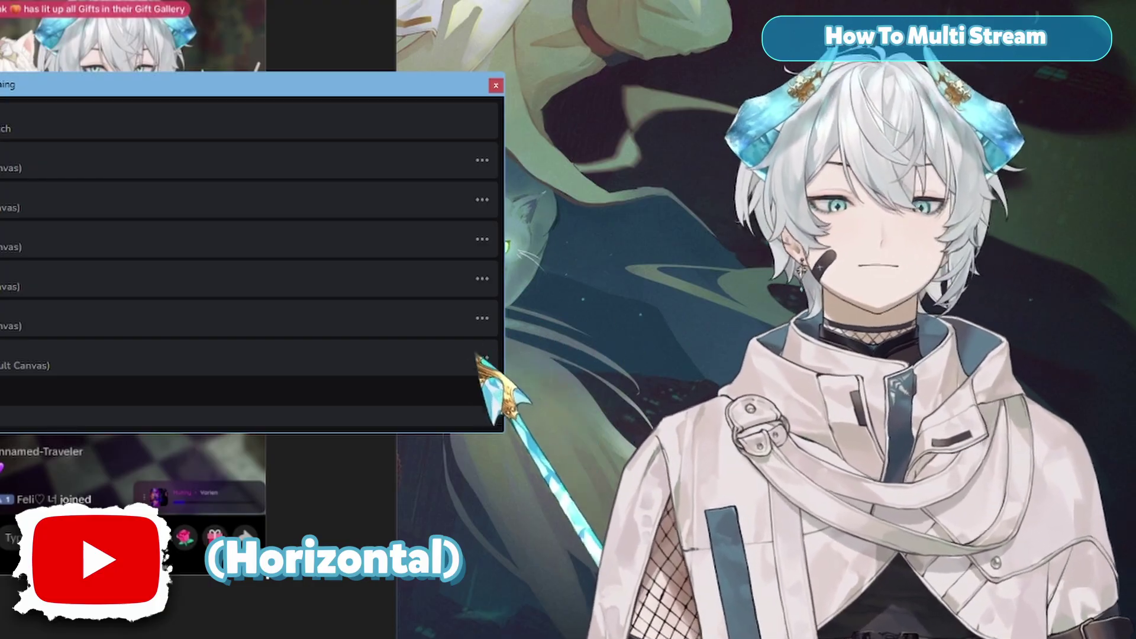
Compare the view counts of the vertical and horizontal live streams in YouTube Studio's Live content list.
key(alt+Tab)
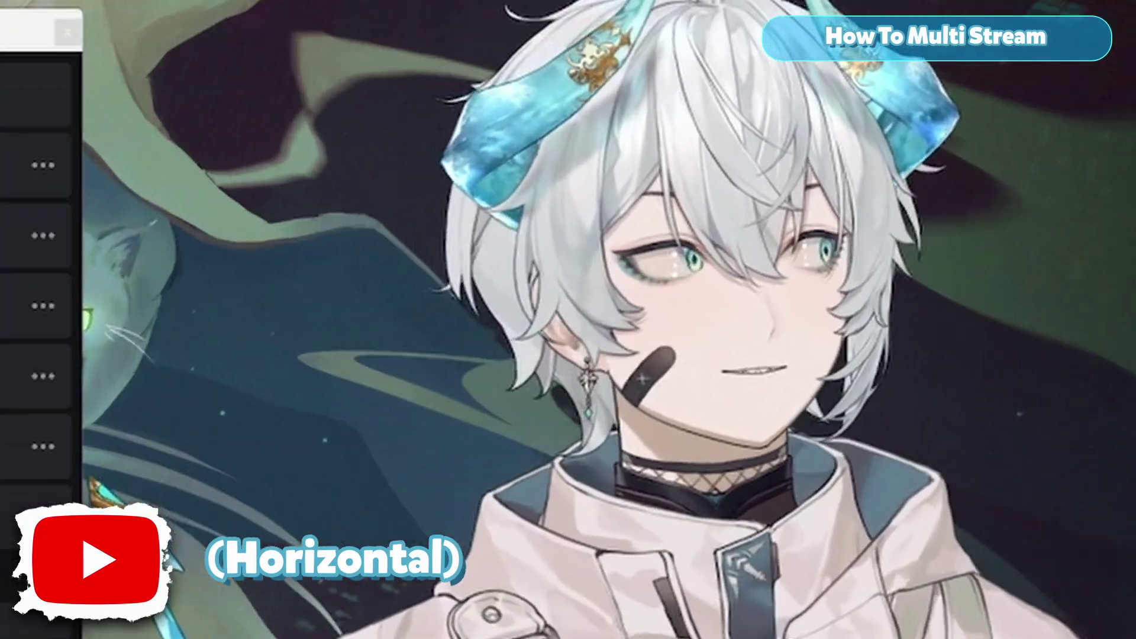
key(alt+Tab)
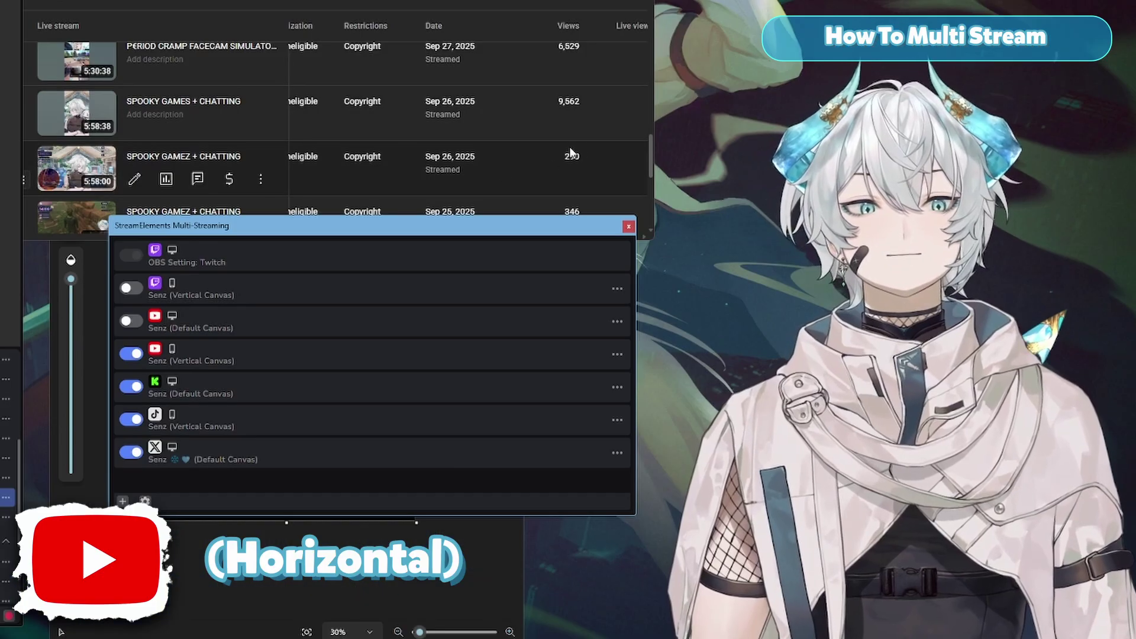
click(639, 355)
drag(405, 238, 375, 239)
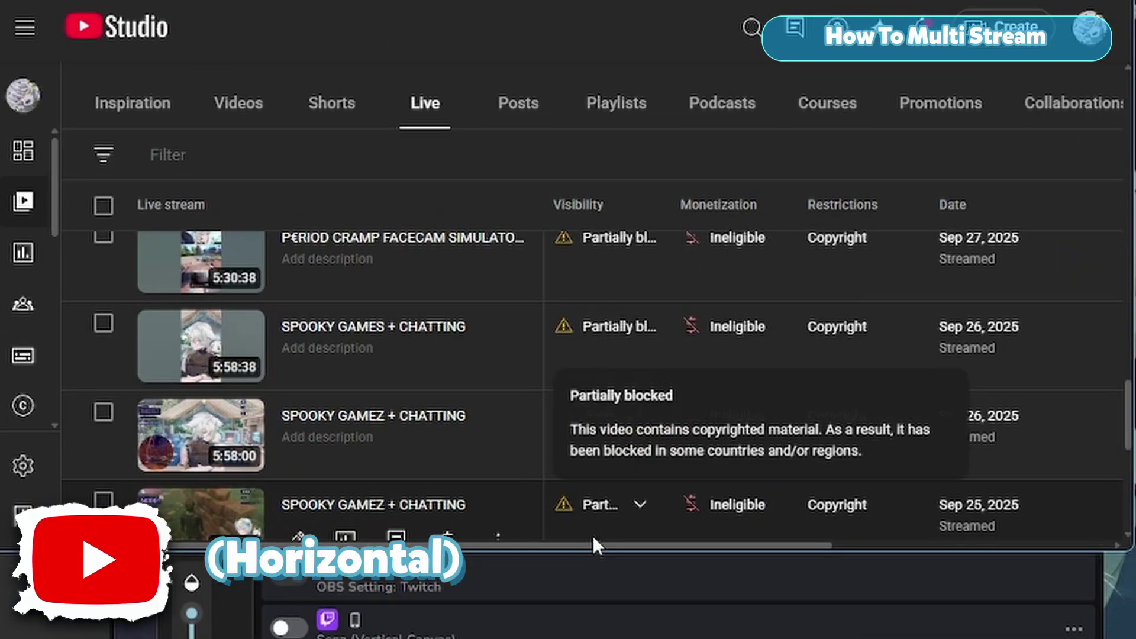
drag(593, 543, 662, 545)
click(658, 574)
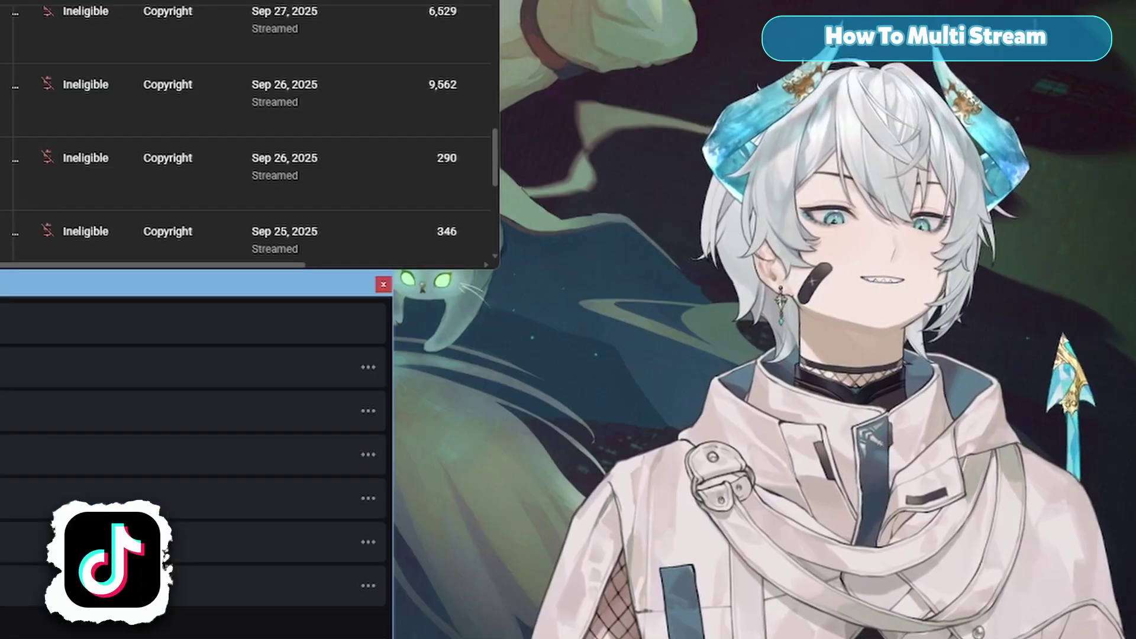
Check which canvas is assigned to the TikTok output in StreamElements Multi-Streaming.
click(368, 542)
mouse_move(278, 482)
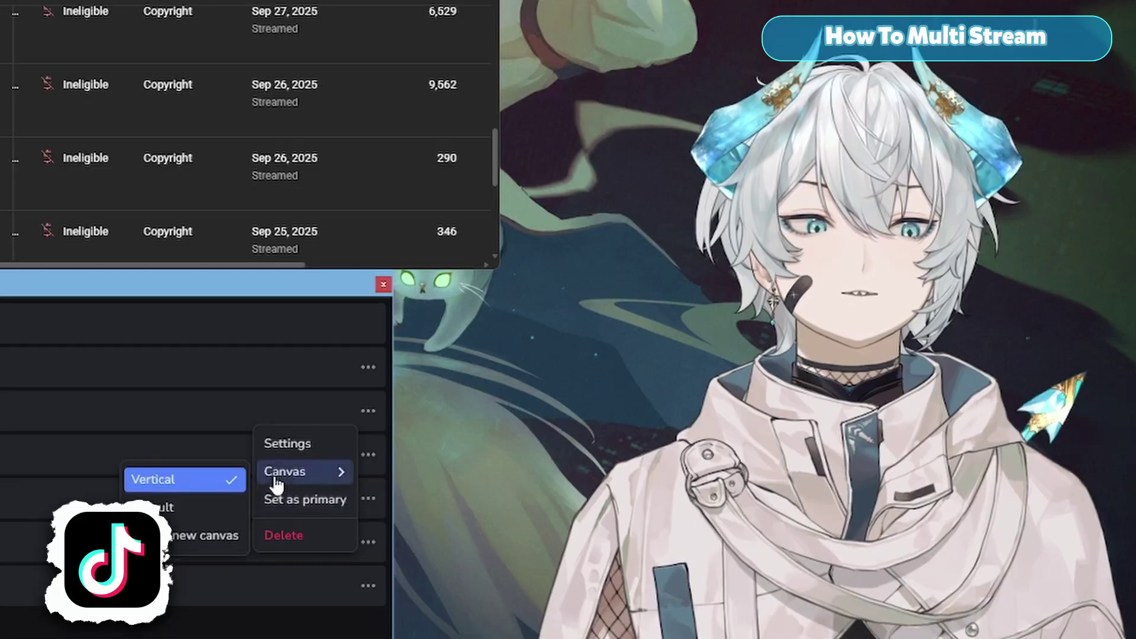
key(Escape)
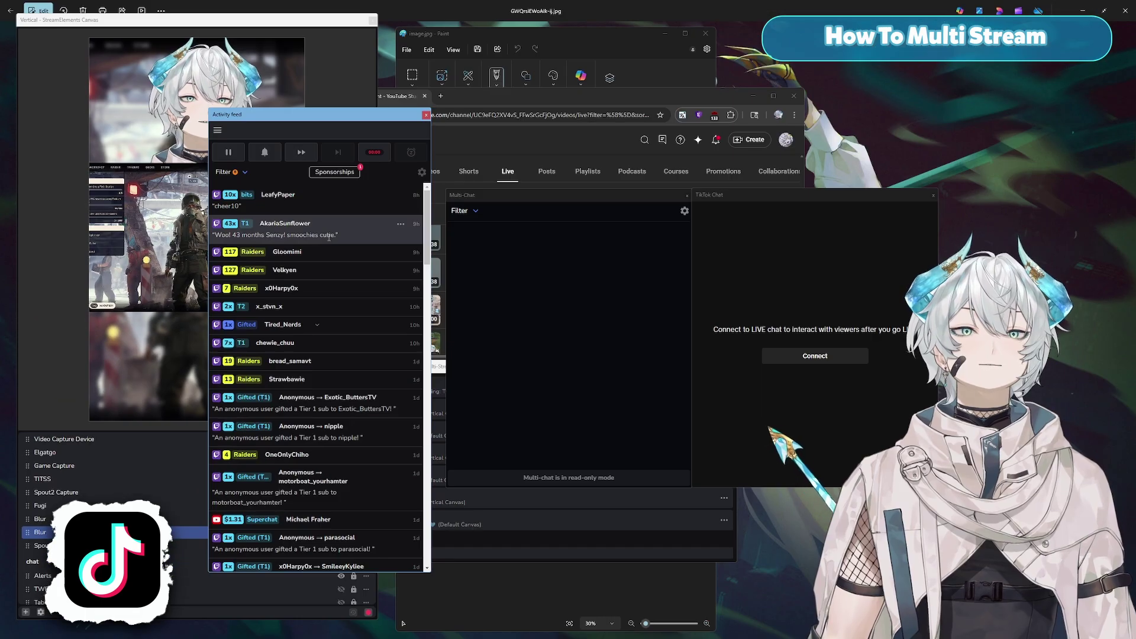
Review the Activity feed's event filters for StreamElements and Twitch.
click(258, 117)
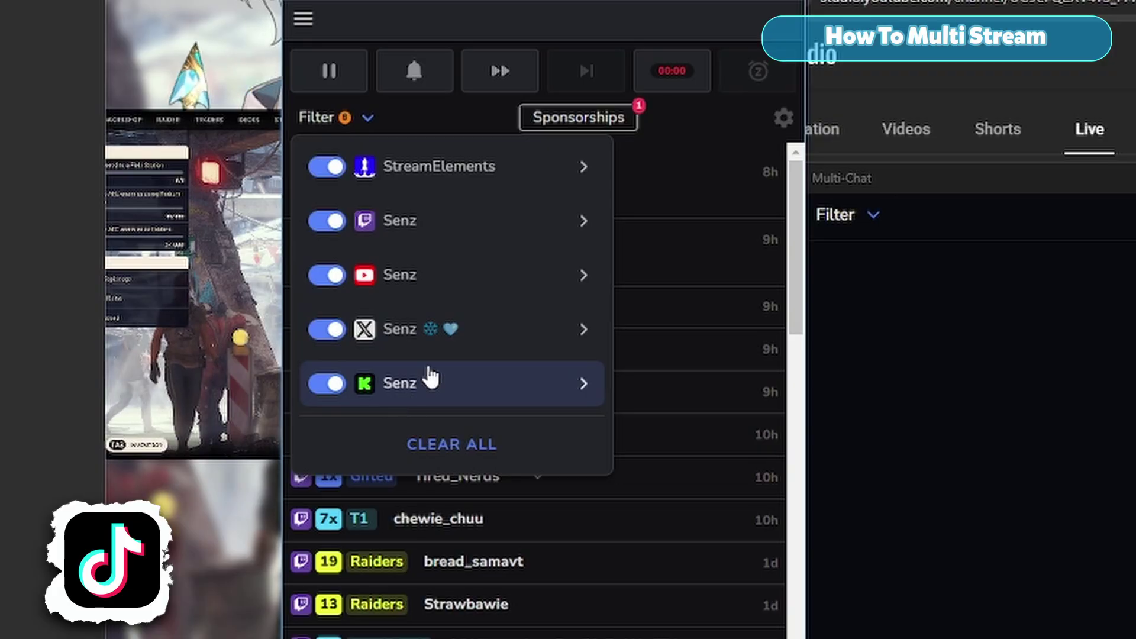
click(435, 167)
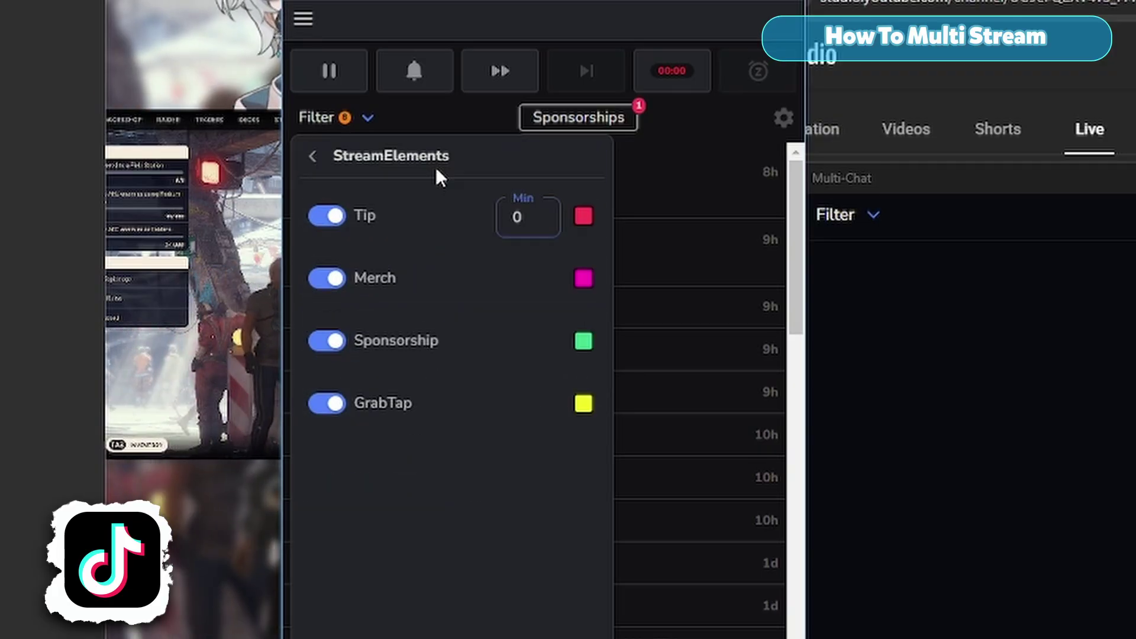
click(311, 152)
click(409, 237)
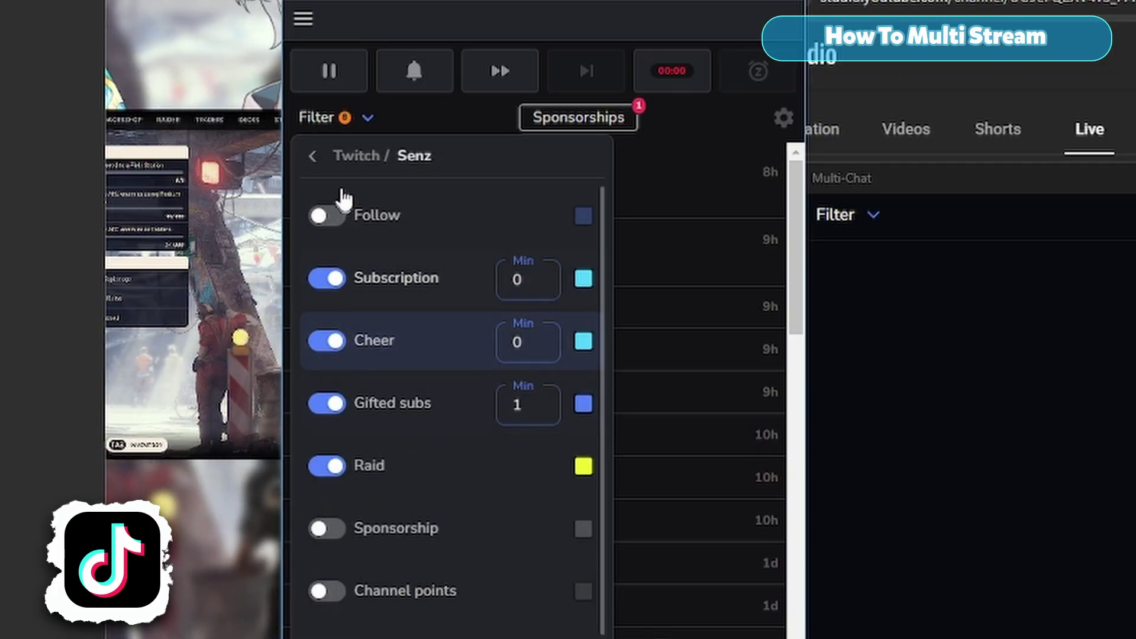
click(313, 155)
click(666, 216)
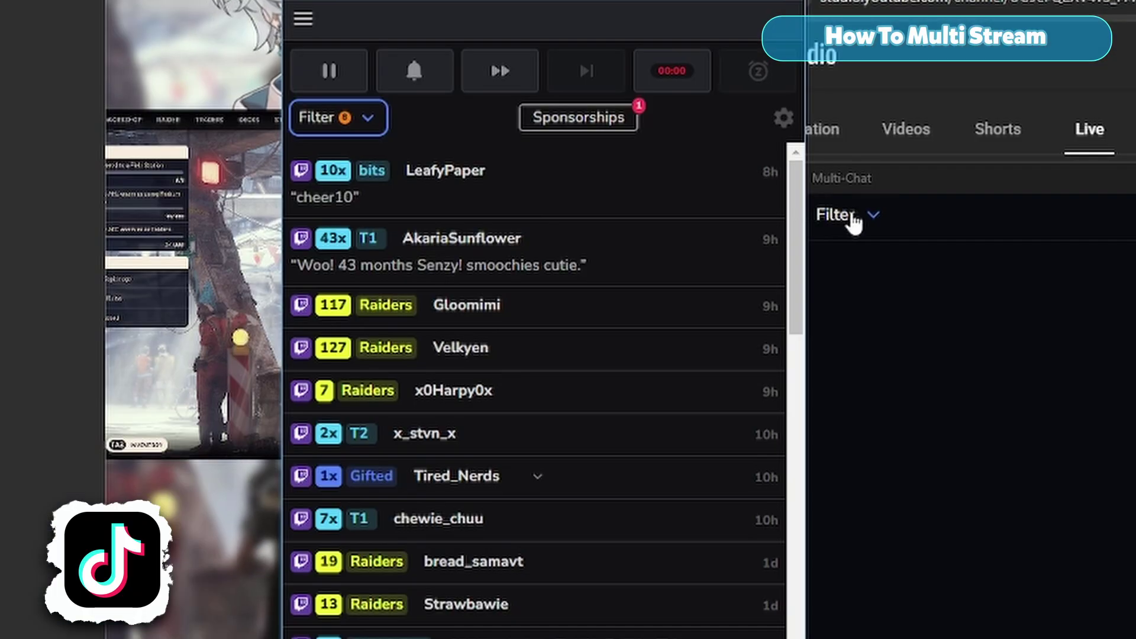
click(155, 65)
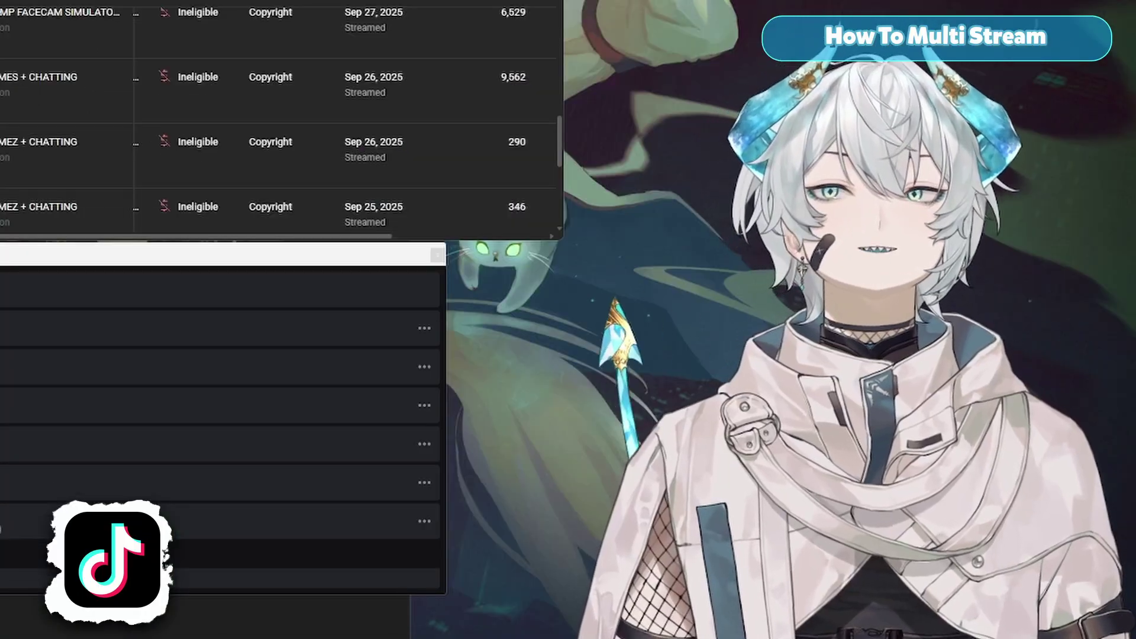
Switch to the main OBS window and place the Multi-Chat and TikTok Chat windows side by side over the preview.
click(83, 258)
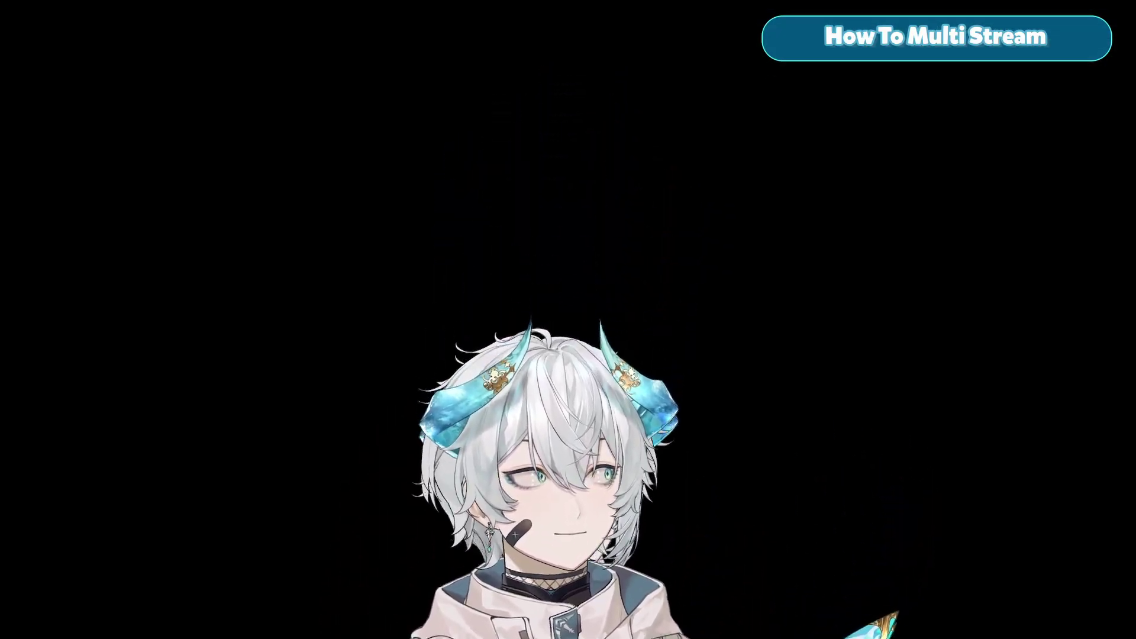
key(alt+Tab)
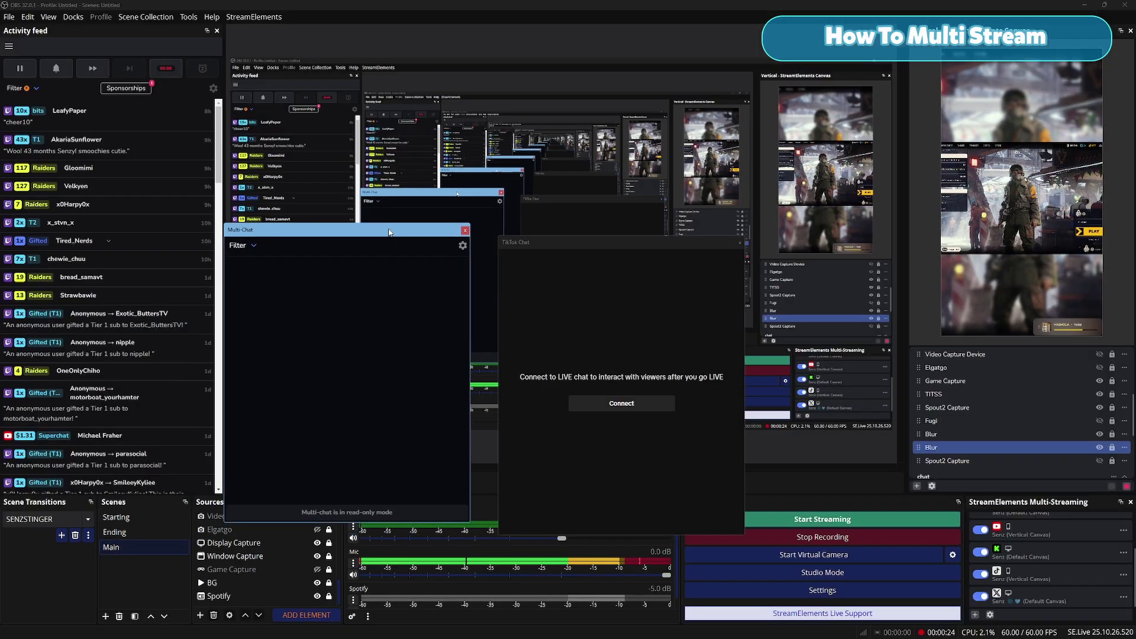
drag(574, 248, 553, 172)
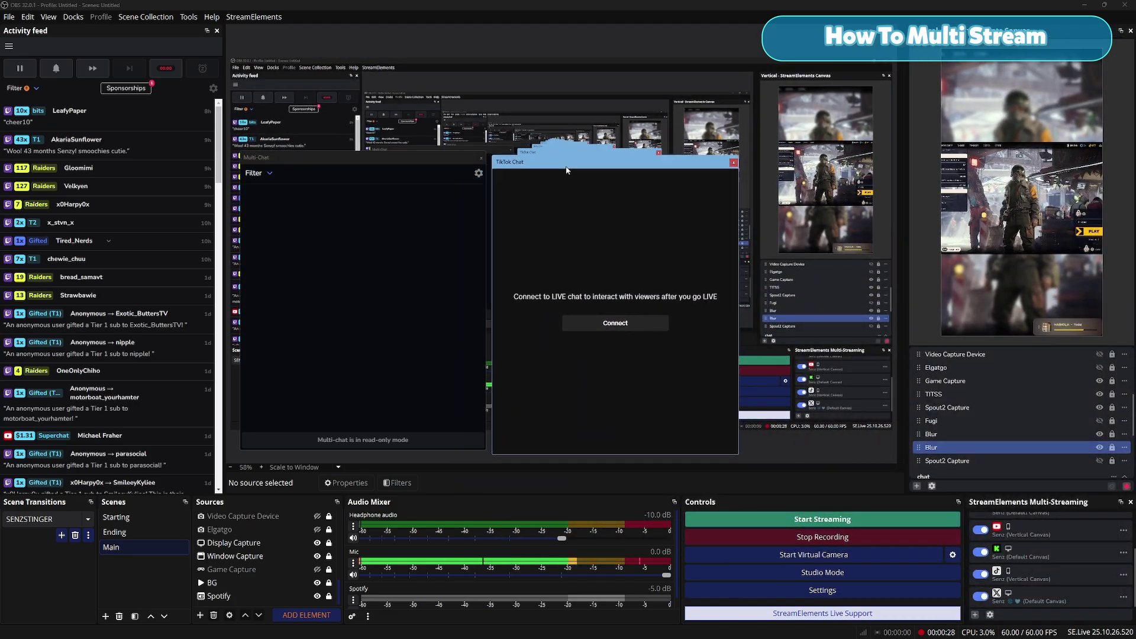